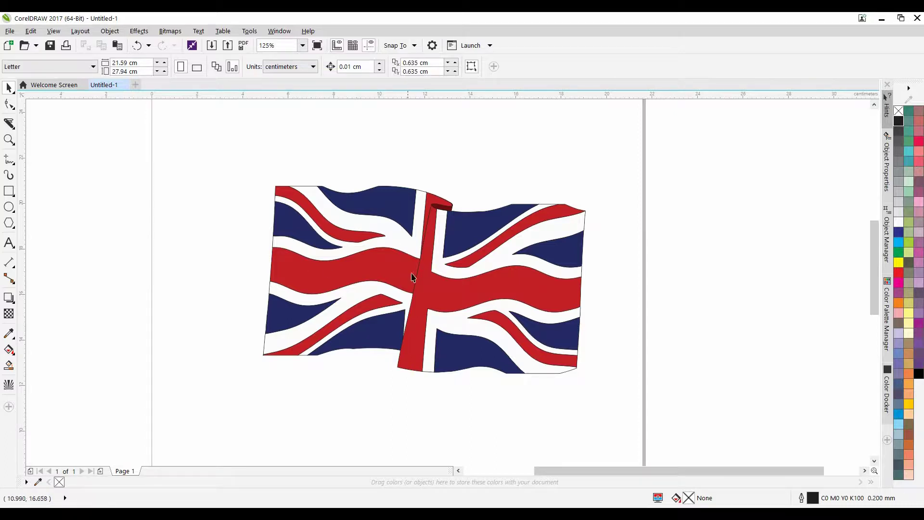
pyautogui.click(179, 195)
pyautogui.click(9, 191)
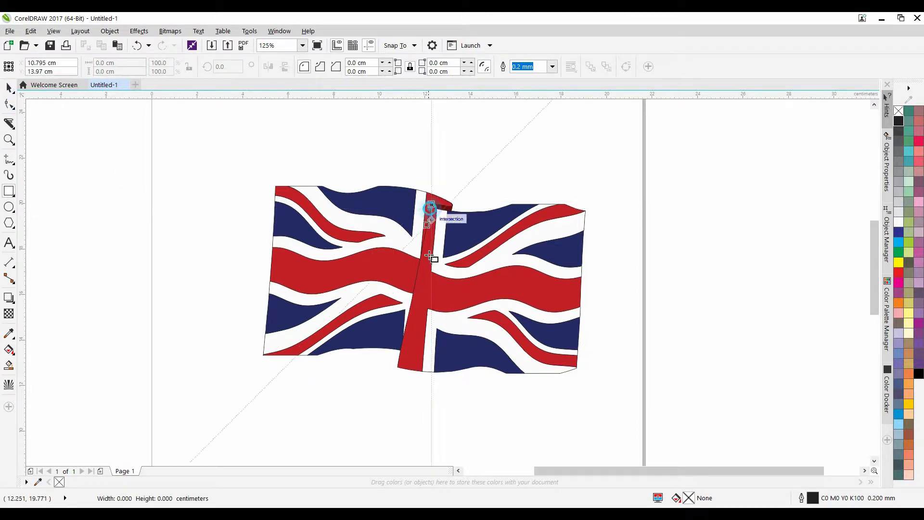
pyautogui.moveTo(431, 209); pyautogui.dragTo(450, 403)
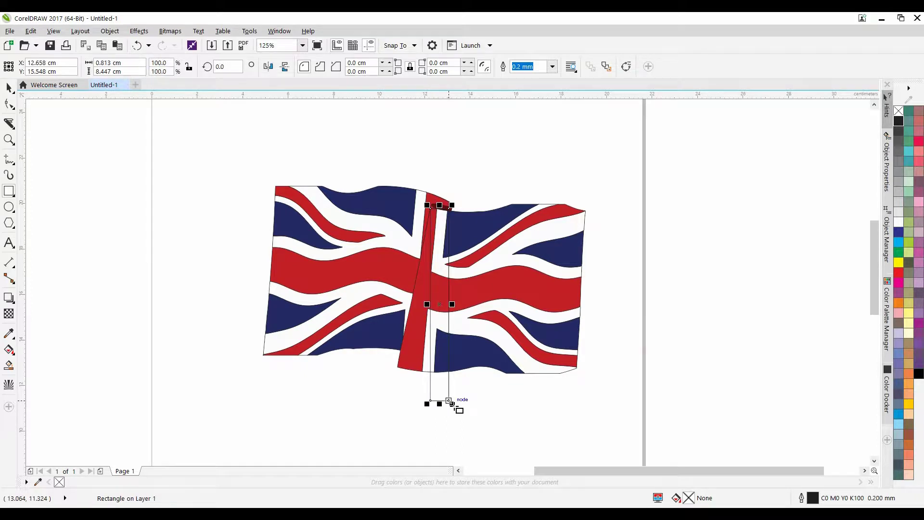
pyautogui.press('space')
pyautogui.hotkey('ctrl', 'z')
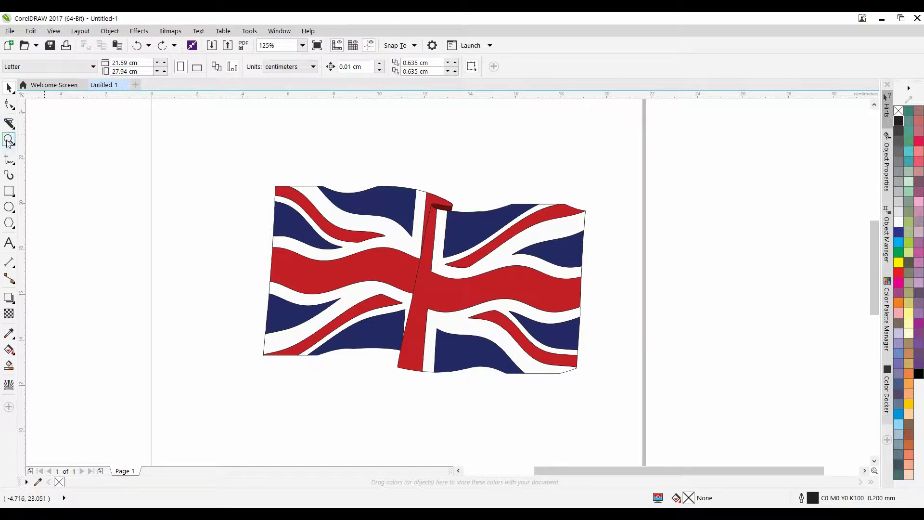
# Start a Bezier curve at the fold's inner tip and trace the lower edge of the dark red fold onto the white stripe
pyautogui.click(9, 163)
pyautogui.click(56, 184)
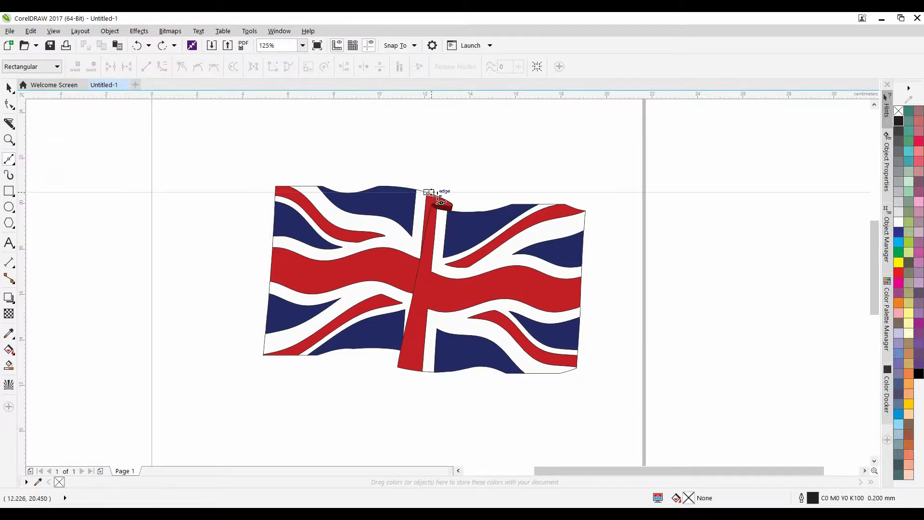
pyautogui.scroll(3, 444, 225)
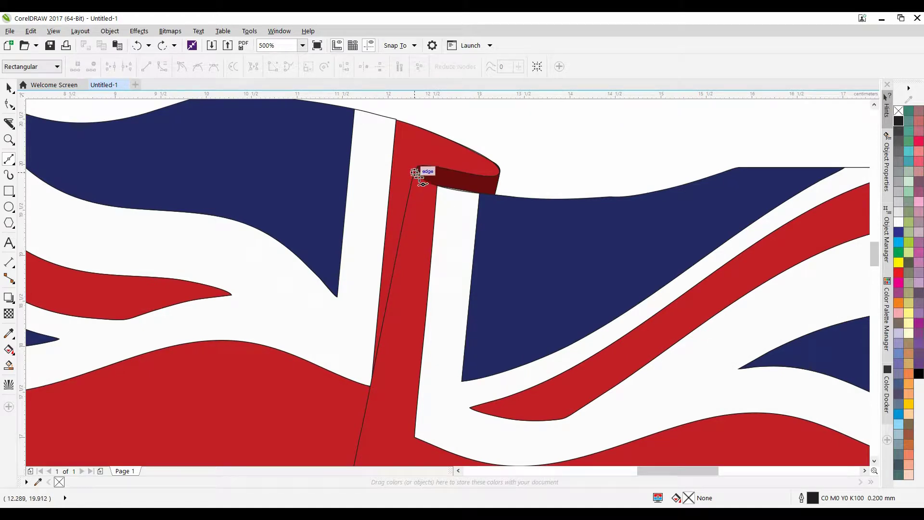
pyautogui.scroll(5, 417, 174)
pyautogui.click(411, 148)
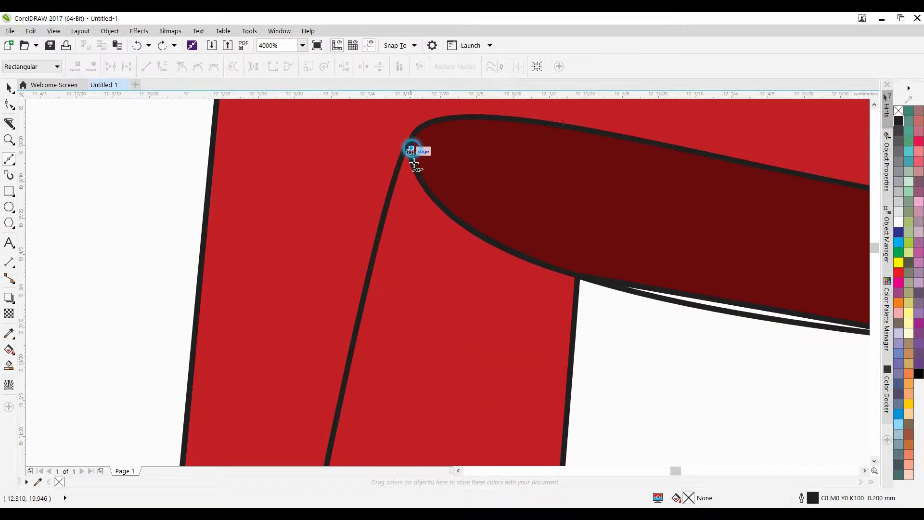
pyautogui.moveTo(587, 278); pyautogui.dragTo(750, 325)
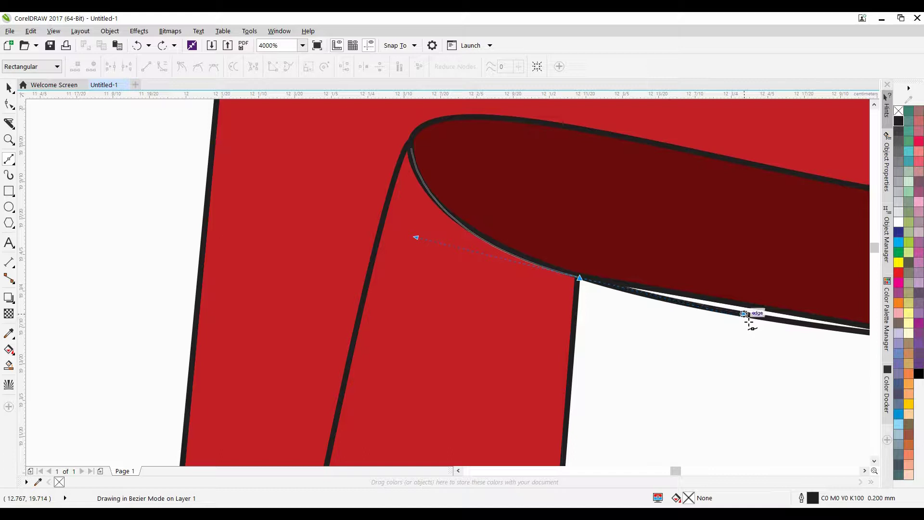
pyautogui.moveTo(749, 325); pyautogui.dragTo(749, 318)
pyautogui.hscroll(3, 749, 314)
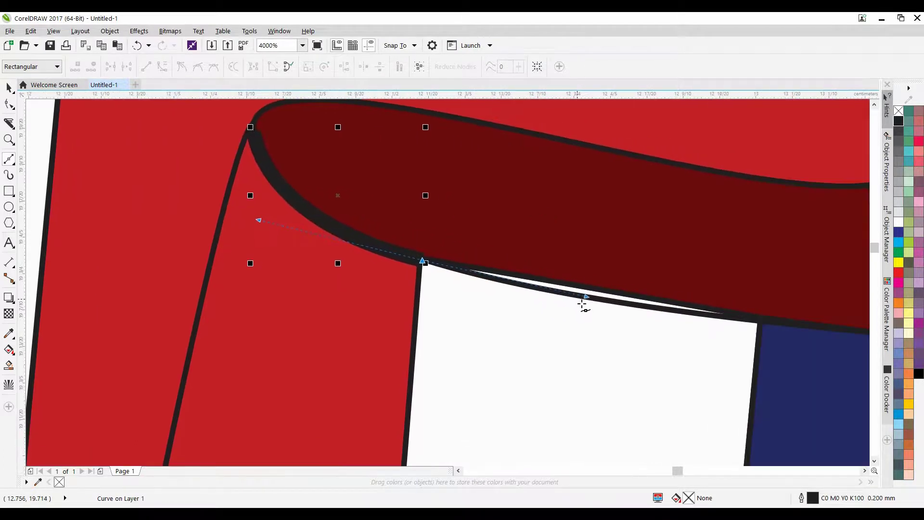
# Continue the curve down to the red vertical band's lower right corner and across to its lower left corner
pyautogui.scroll(-6, 577, 302)
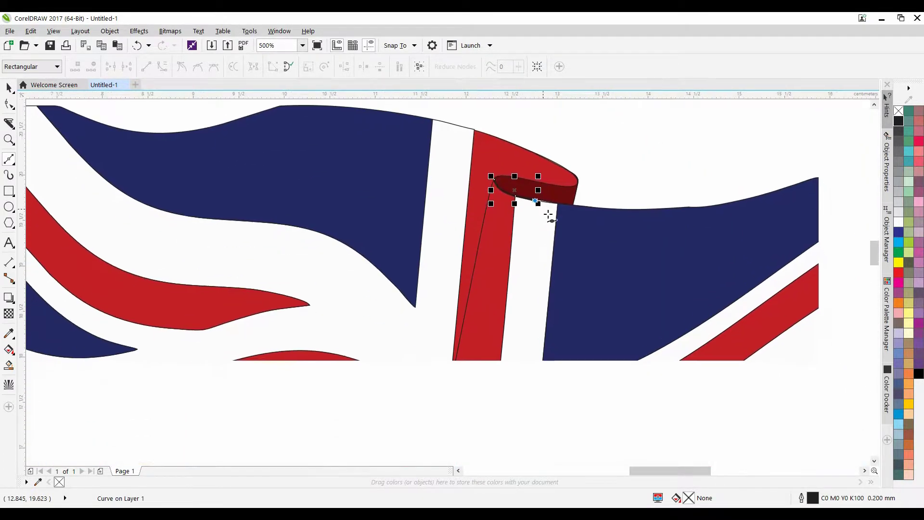
pyautogui.scroll(-4, 538, 291)
pyautogui.scroll(-1, 512, 313)
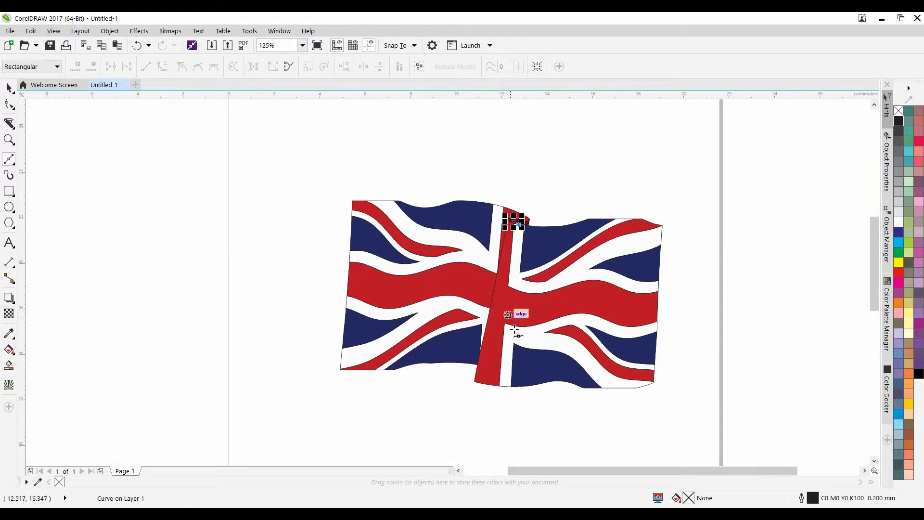
pyautogui.click(500, 386)
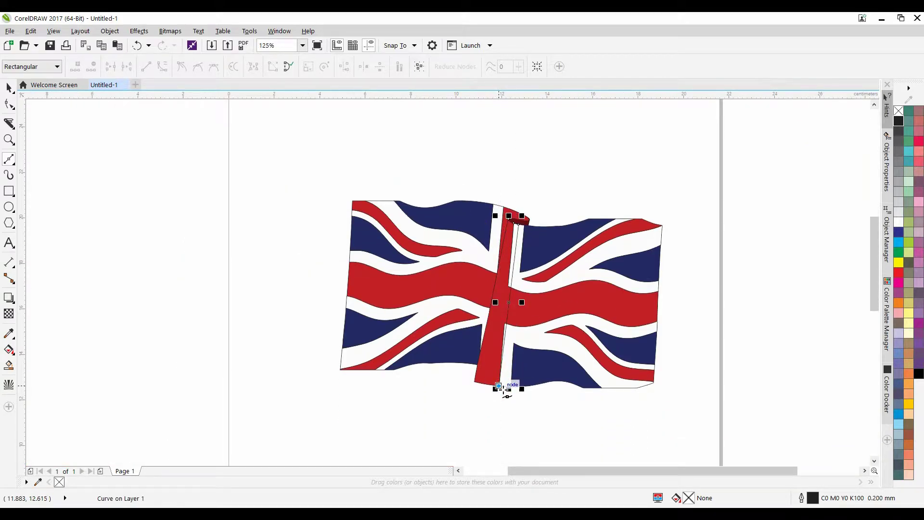
pyautogui.scroll(6, 503, 390)
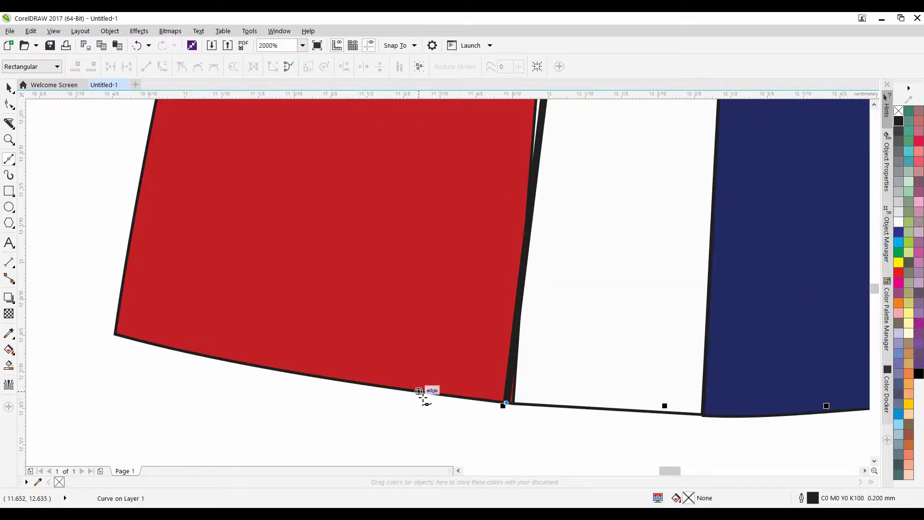
pyautogui.click(116, 334)
pyautogui.scroll(-3, 188, 342)
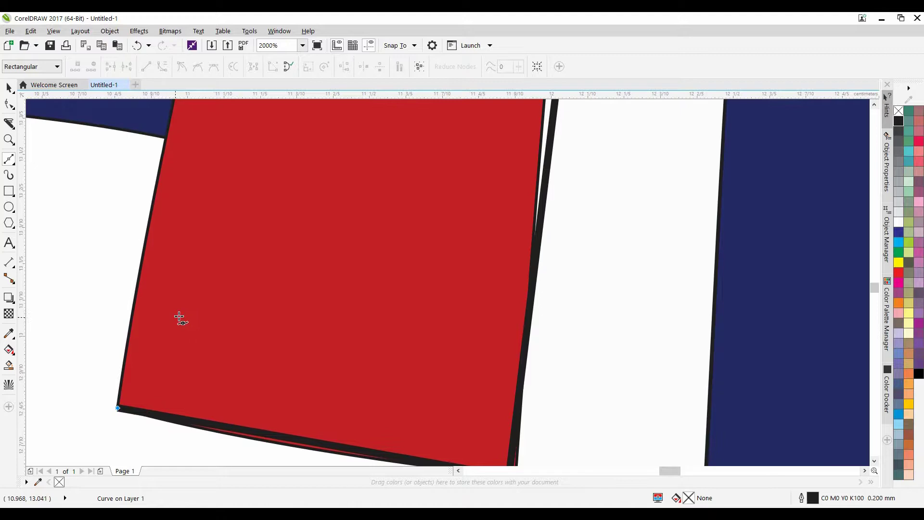
# Close the curve up the red band's left edge back to its starting point at the fold's inner tip
pyautogui.scroll(8, 163, 254)
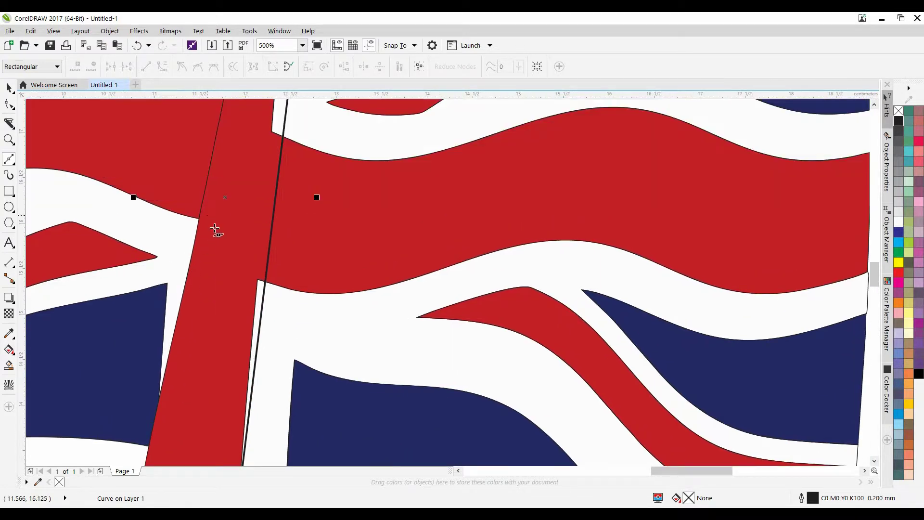
pyautogui.scroll(2, 240, 356)
pyautogui.scroll(2, 289, 309)
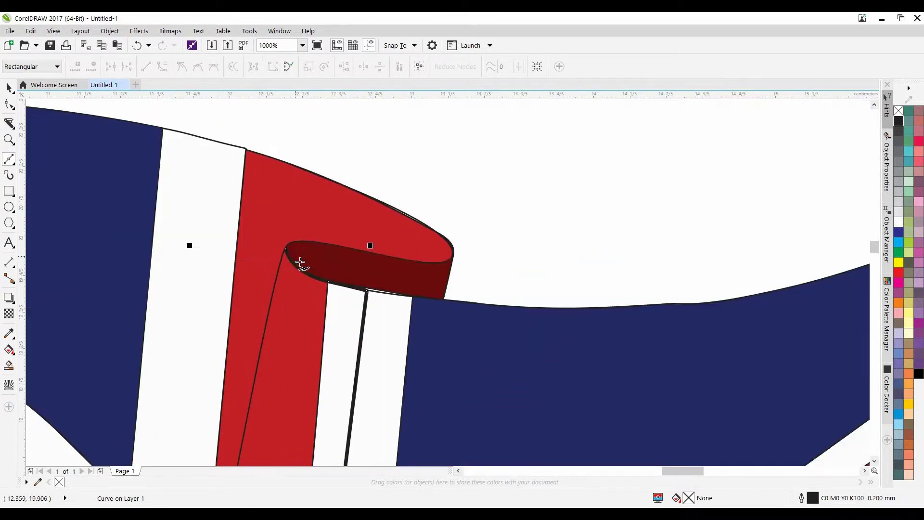
pyautogui.click(274, 290)
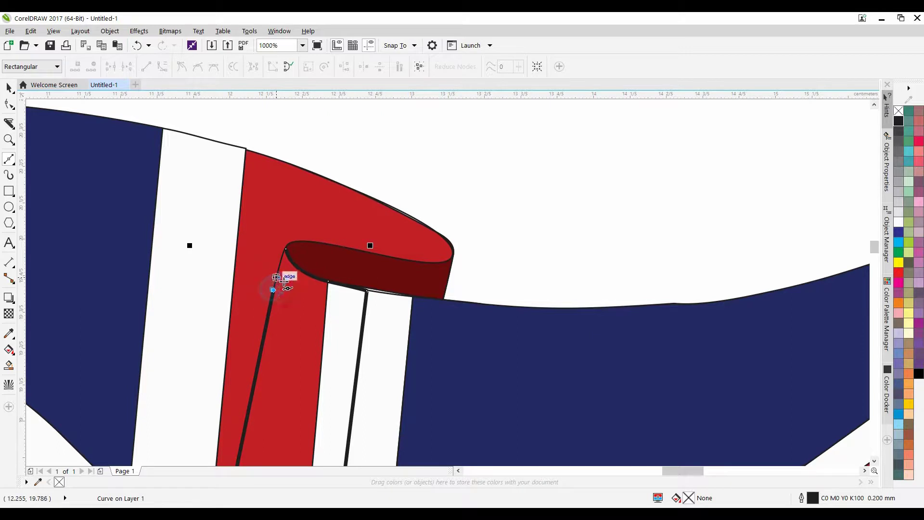
pyautogui.click(290, 254)
pyautogui.press('space')
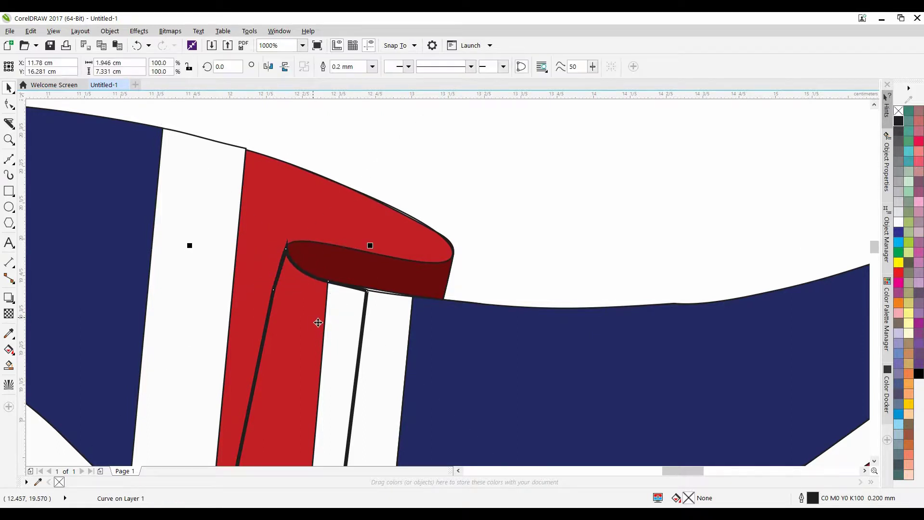
pyautogui.click(898, 232)
pyautogui.hotkey('ctrl', 'z')
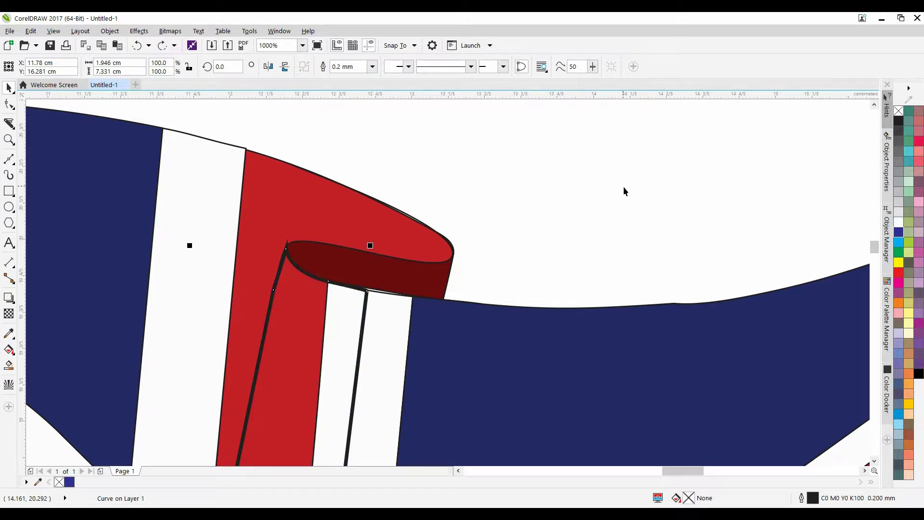
# Give the closed shape's outline rounded corners and round line caps
pyautogui.press('Escape')
pyautogui.click(286, 253)
pyautogui.scroll(3, 285, 253)
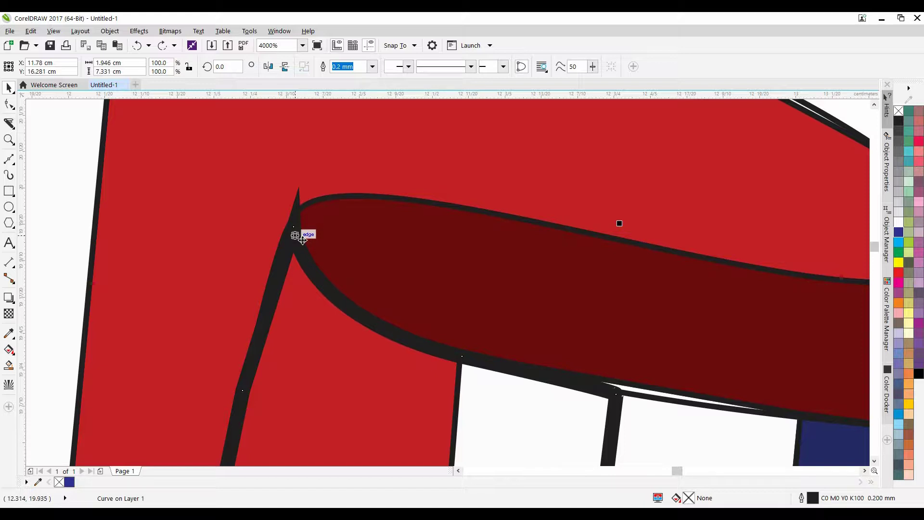
pyautogui.press('F12')
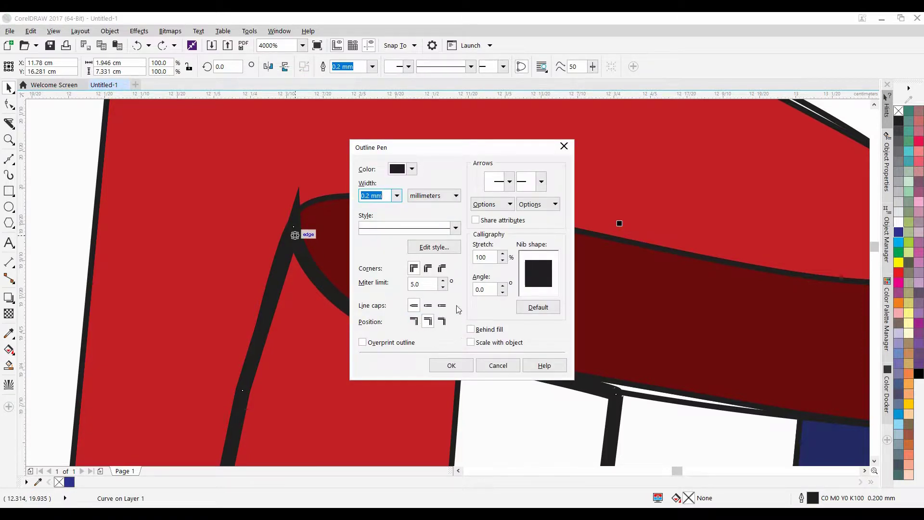
pyautogui.click(428, 305)
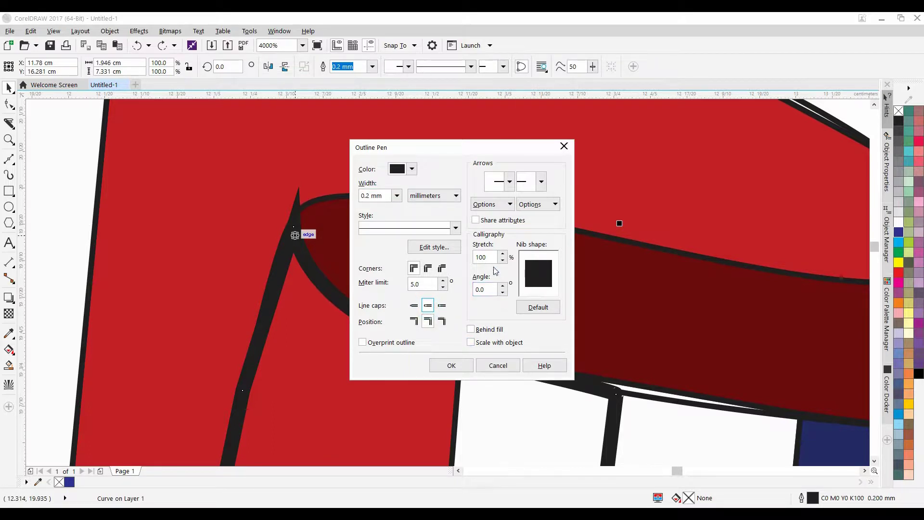
pyautogui.click(429, 271)
pyautogui.click(451, 365)
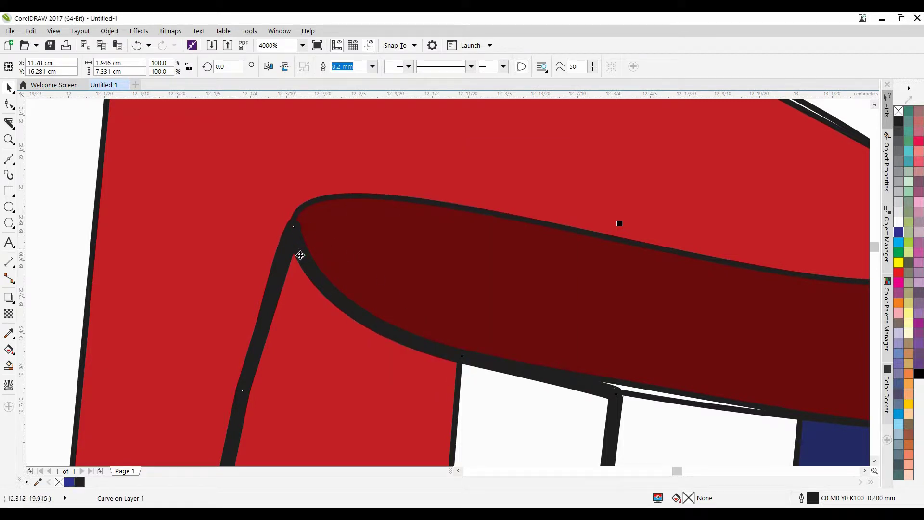
# Set the shape's outline width to Hairline and fill the shape with black
pyautogui.scroll(-3, 300, 255)
pyautogui.click(372, 66)
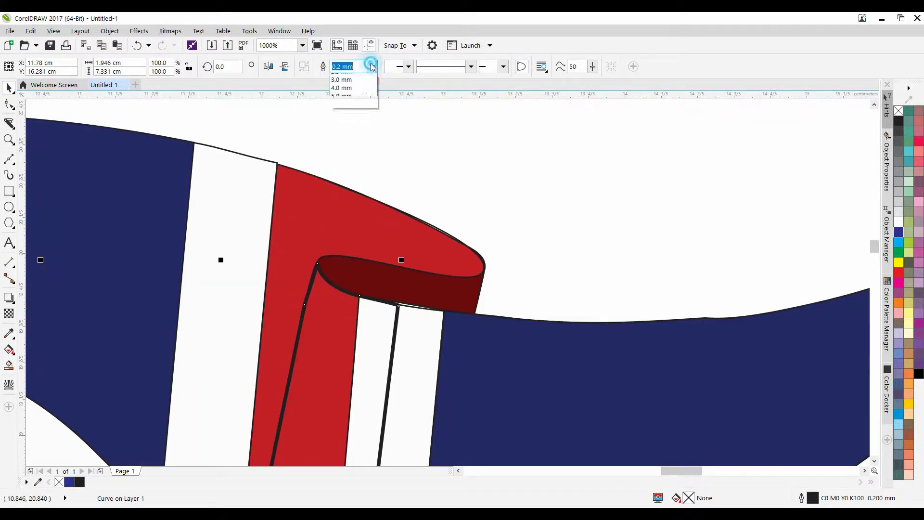
pyautogui.click(343, 75)
pyautogui.scroll(-2, 485, 226)
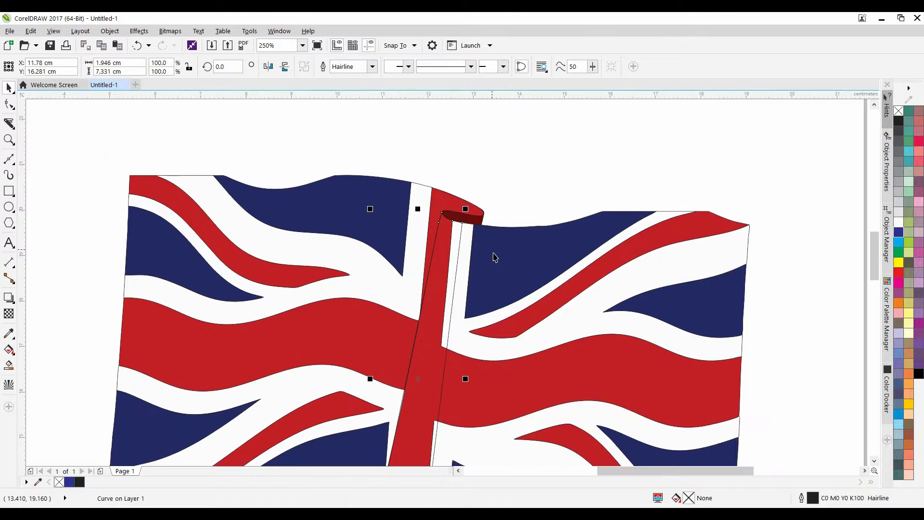
pyautogui.scroll(-1, 549, 230)
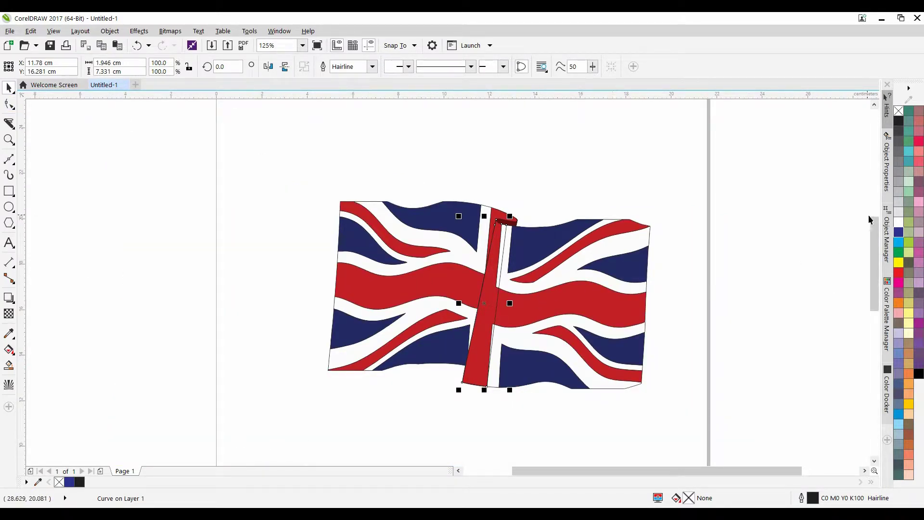
pyautogui.click(78, 482)
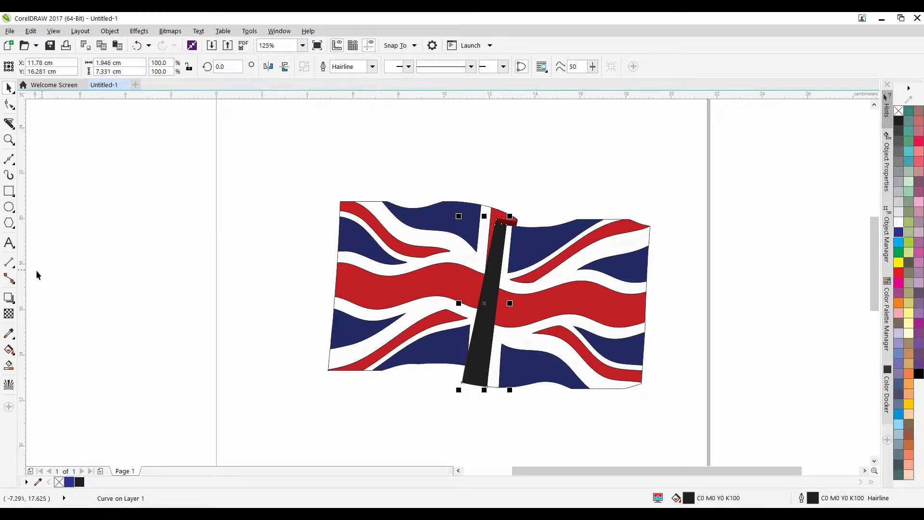
# Apply a linear transparency across the black shape, fading from opaque at its left edge to transparent at its right
pyautogui.click(8, 313)
pyautogui.scroll(2, 510, 310)
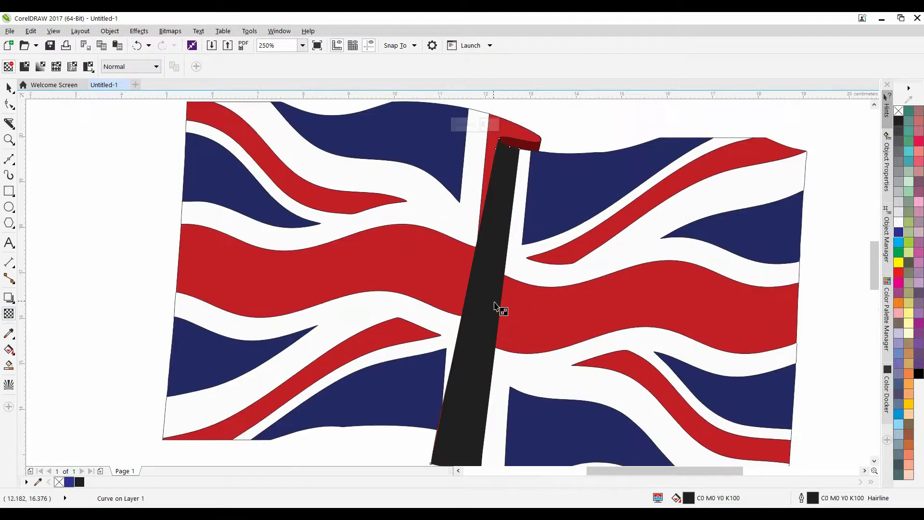
pyautogui.scroll(-2, 501, 337)
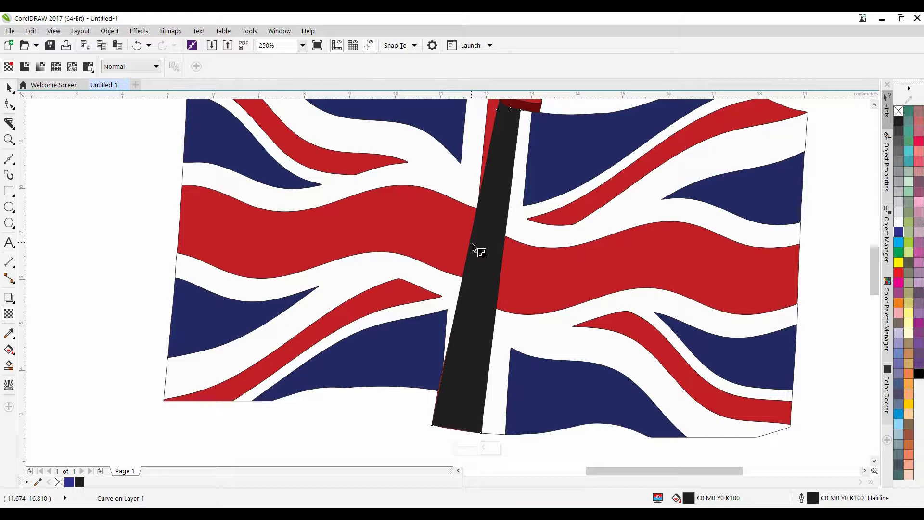
pyautogui.moveTo(473, 244); pyautogui.dragTo(507, 249)
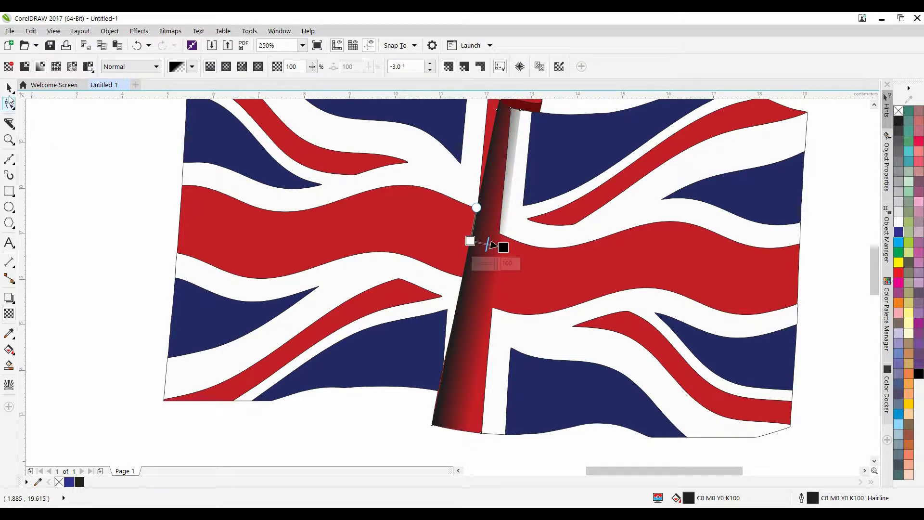
pyautogui.click(9, 88)
pyautogui.scroll(-1, 503, 240)
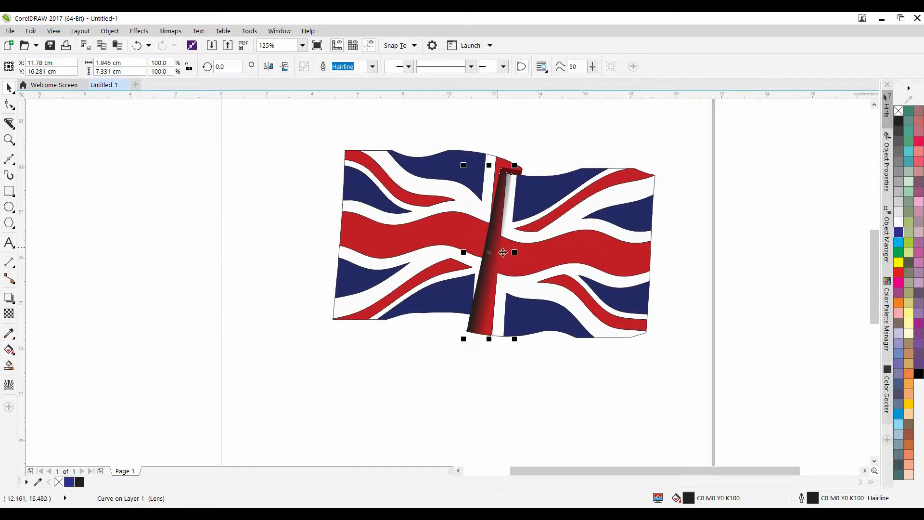
# Shorten the fold shadow's transparency gradient by moving its transparent end closer to the left edge, and deselect the shape
pyautogui.click(9, 313)
pyautogui.scroll(1, 503, 241)
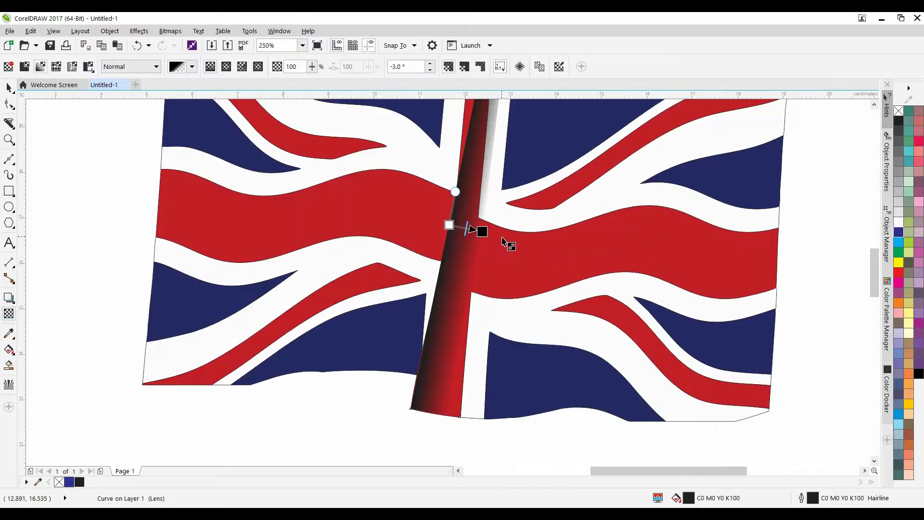
pyautogui.scroll(1, 484, 227)
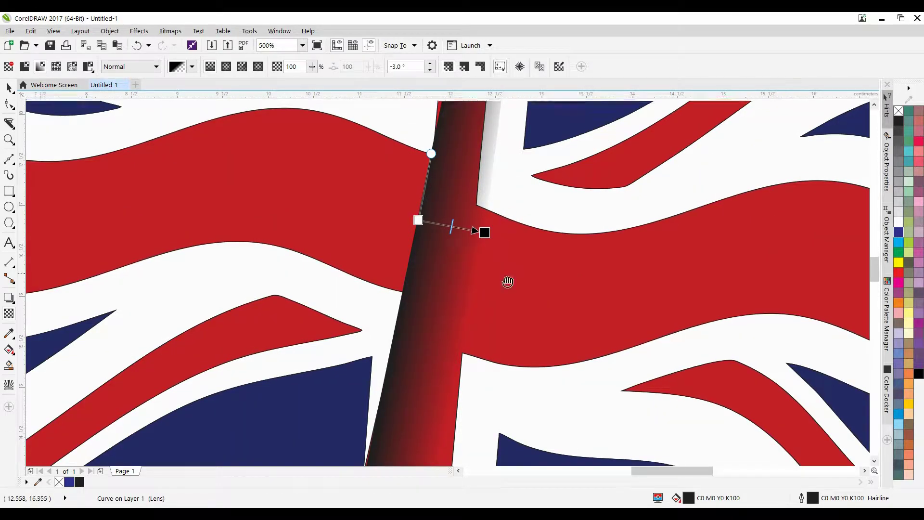
pyautogui.scroll(1, 506, 277)
pyautogui.moveTo(479, 311)
pyautogui.mouseDown()
pyautogui.moveTo(436, 304)
pyautogui.moveTo(445, 304)
pyautogui.mouseUp()
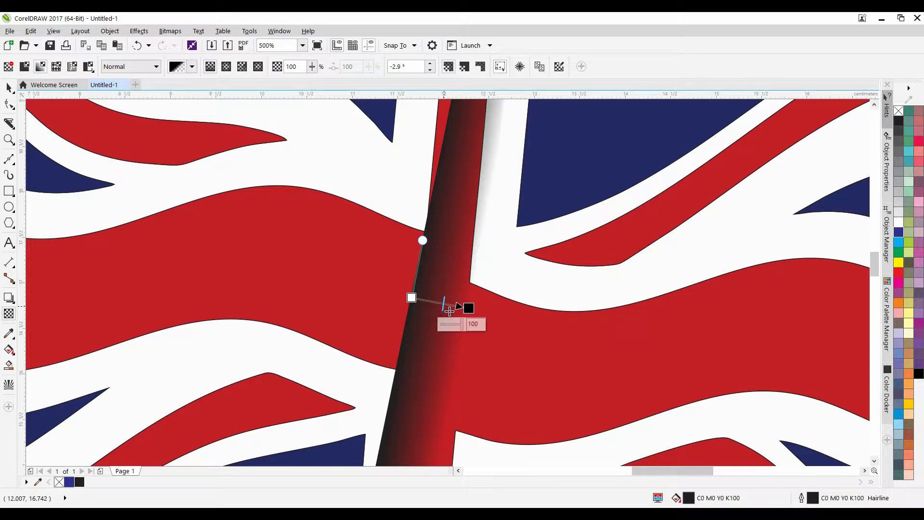
pyautogui.scroll(-2, 415, 281)
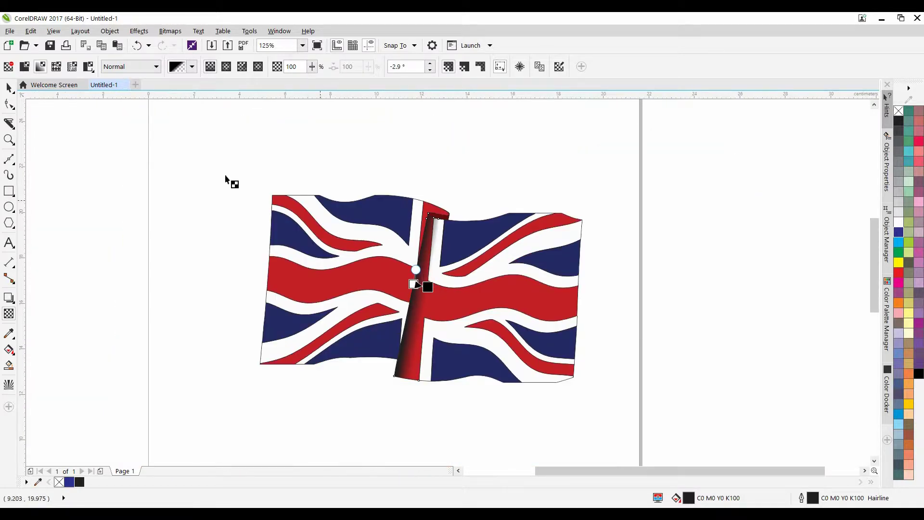
pyautogui.press('space')
pyautogui.click(404, 403)
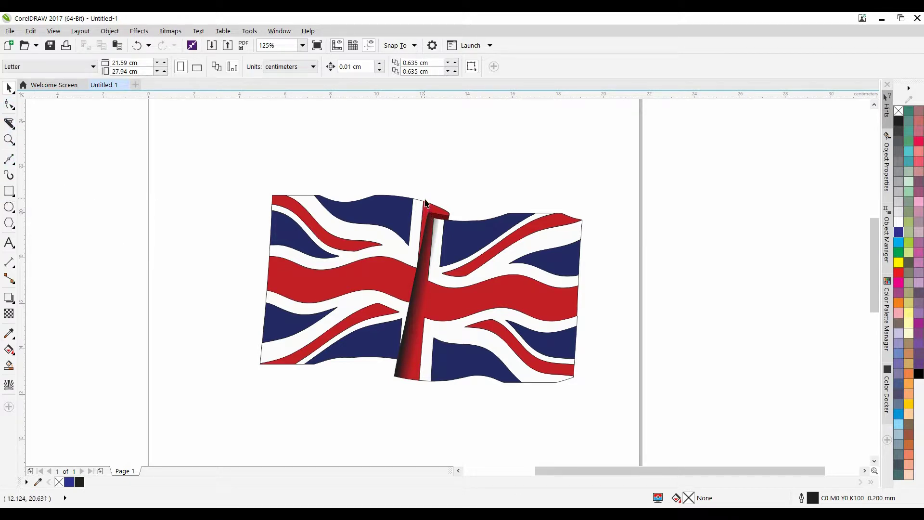
# Draw a curve along the fold's upper edge, from the top of the left half's white stripe to the red tip
pyautogui.click(7, 161)
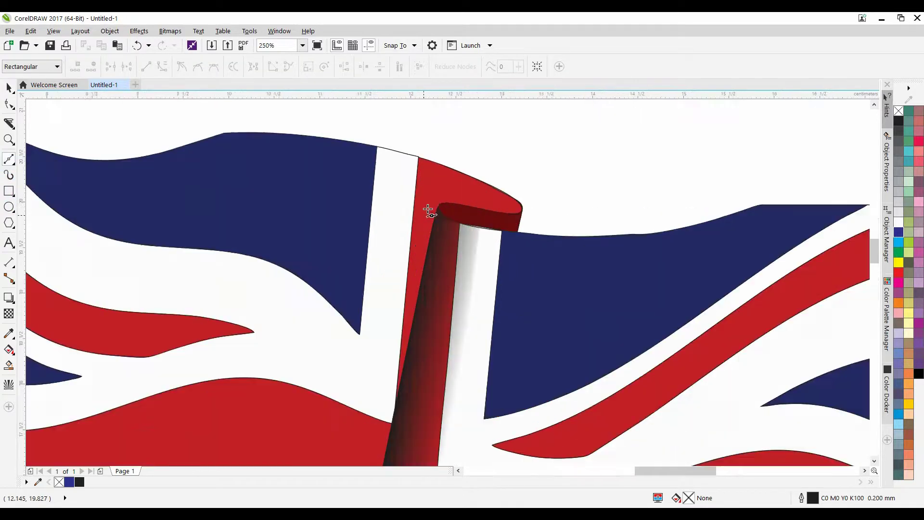
pyautogui.scroll(3, 432, 209)
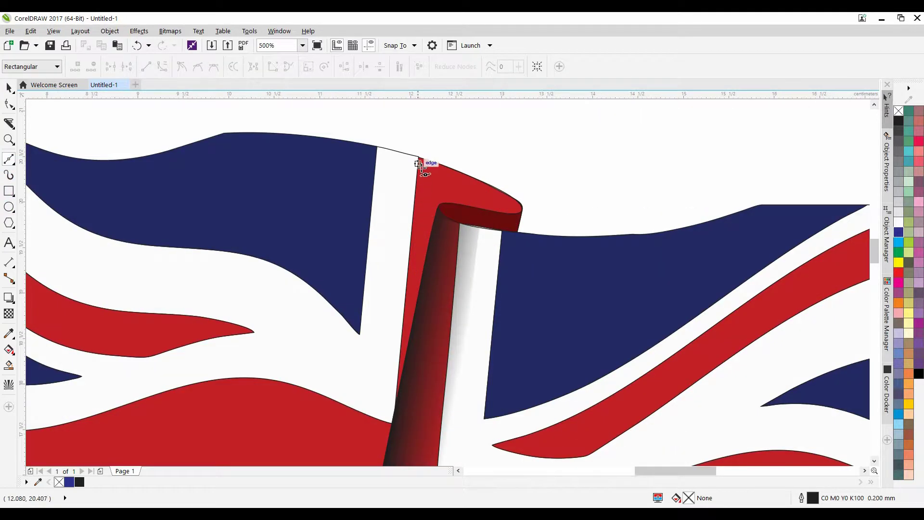
pyautogui.click(401, 152)
pyautogui.moveTo(518, 201); pyautogui.dragTo(561, 235)
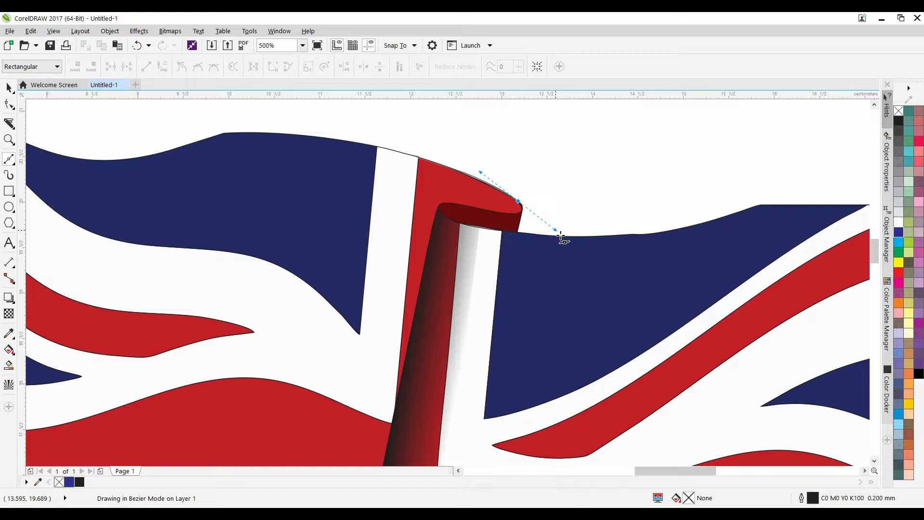
pyautogui.moveTo(561, 235); pyautogui.dragTo(550, 226)
pyautogui.press('space')
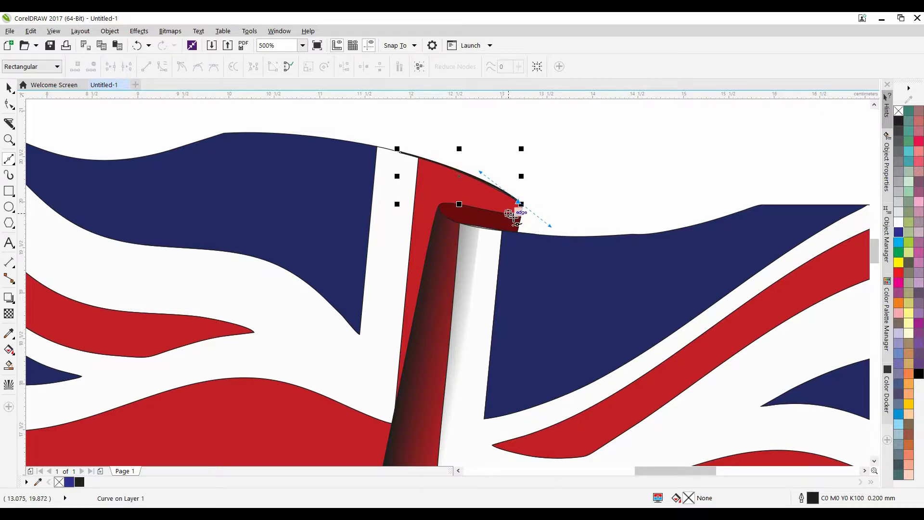
# Continue the curve around the fold's tip, back along the dark red underside's upper edge and down into the shaded red strip
pyautogui.scroll(2, 508, 211)
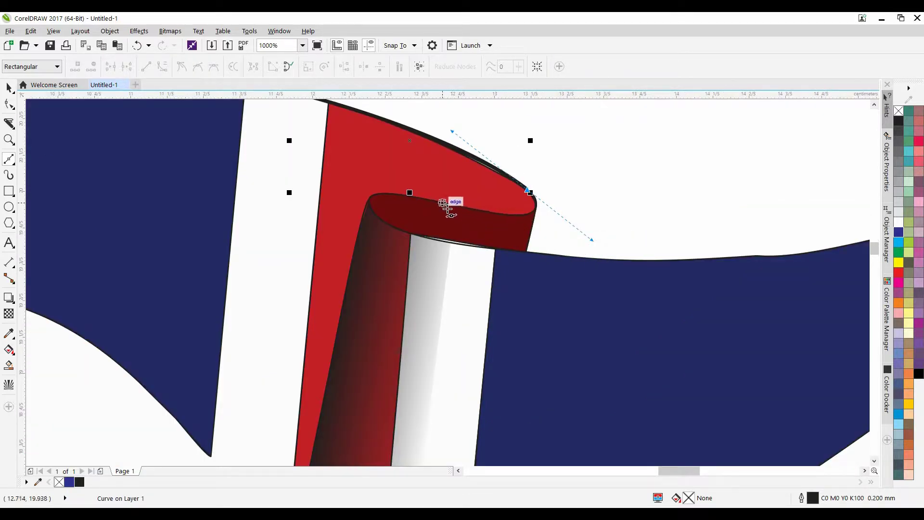
pyautogui.moveTo(443, 203)
pyautogui.mouseDown()
pyautogui.moveTo(391, 195)
pyautogui.moveTo(370, 222)
pyautogui.mouseUp()
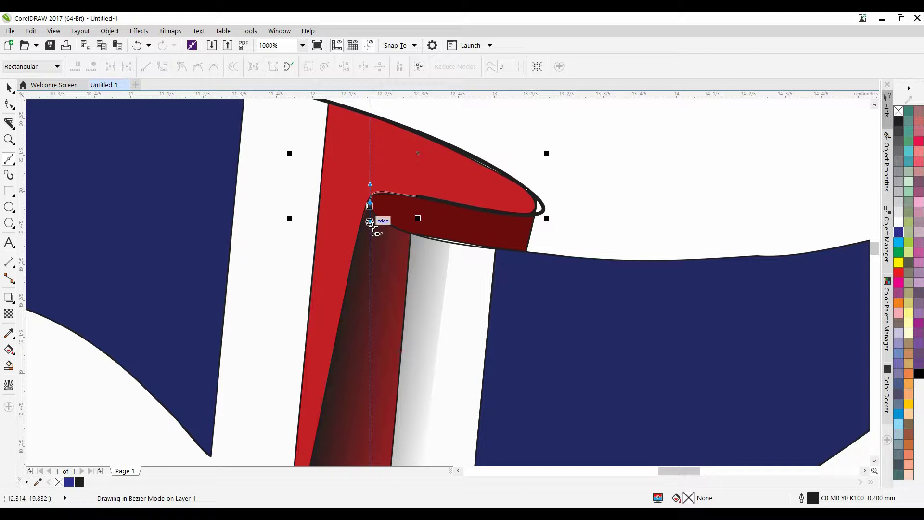
pyautogui.moveTo(370, 223); pyautogui.dragTo(368, 275)
pyautogui.click(369, 320)
pyautogui.scroll(-1, 368, 319)
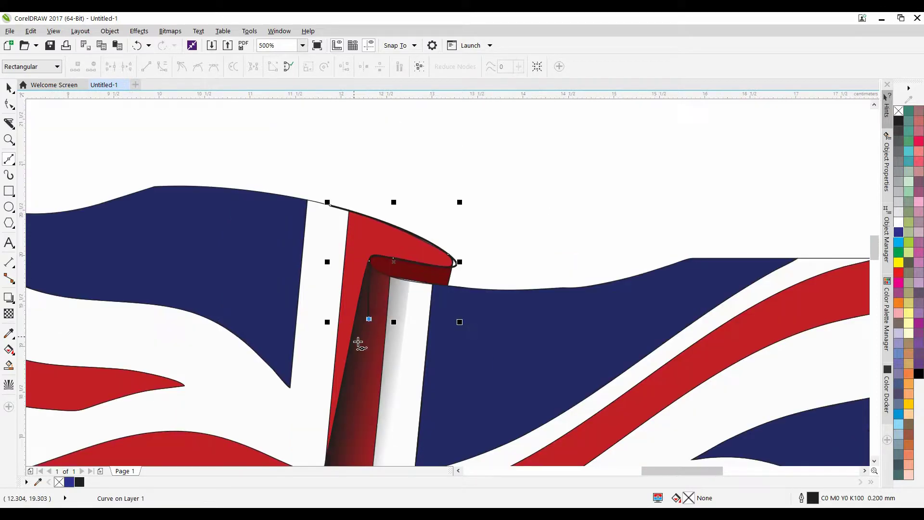
pyautogui.scroll(-2, 358, 343)
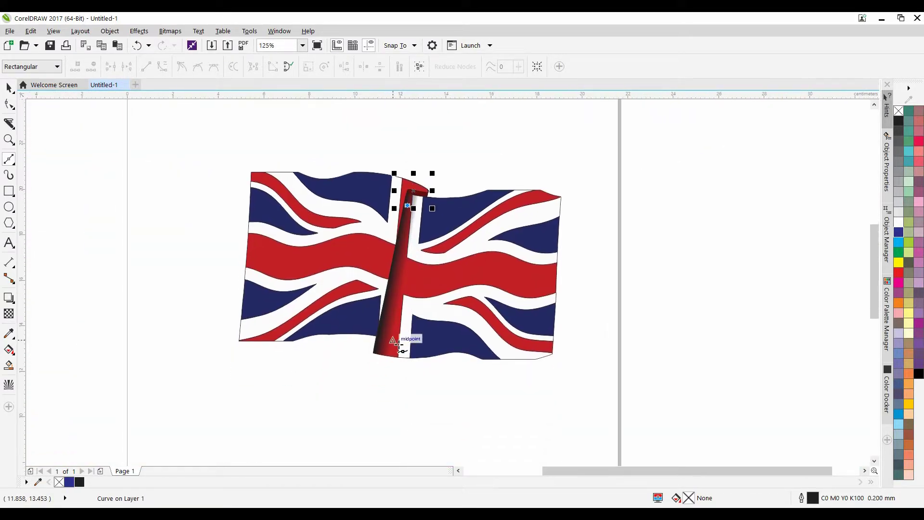
# Extend the curve down the shaded strip to the blue corner, and follow the left half's lower edge a short way outward
pyautogui.click(387, 335)
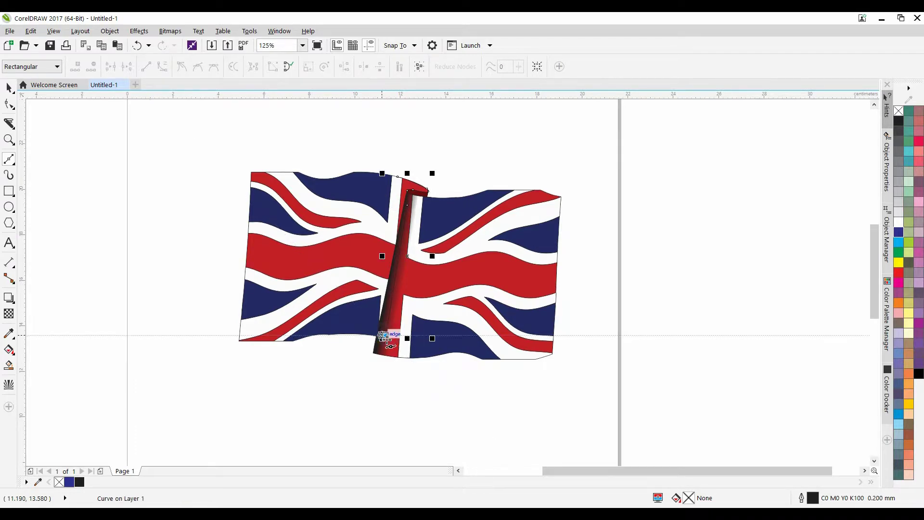
pyautogui.scroll(4, 378, 334)
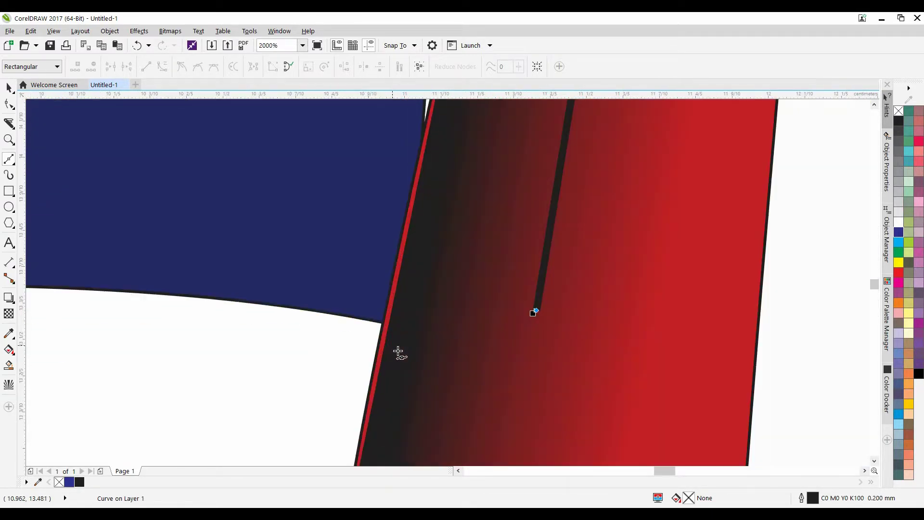
pyautogui.click(379, 322)
pyautogui.hscroll(-3, 274, 308)
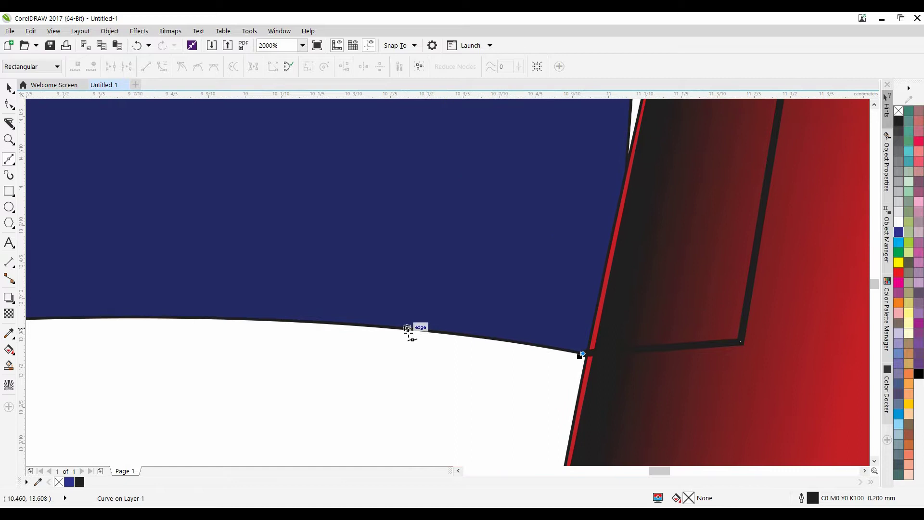
pyautogui.moveTo(350, 323); pyautogui.dragTo(380, 256)
pyautogui.scroll(-2, 385, 261)
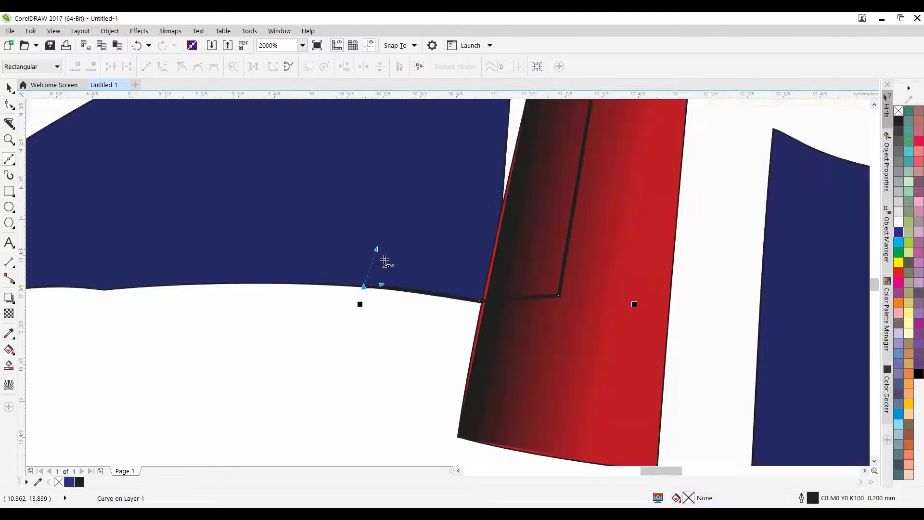
# Close the shadow shape by joining the curve's lower end to its starting point at the top of the white stripe
pyautogui.scroll(-5, 385, 260)
pyautogui.scroll(1, 381, 246)
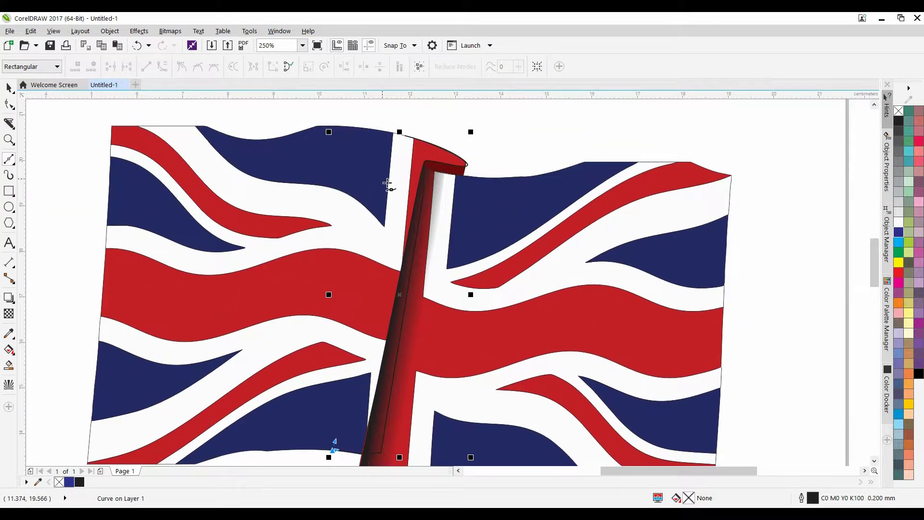
pyautogui.scroll(3, 401, 134)
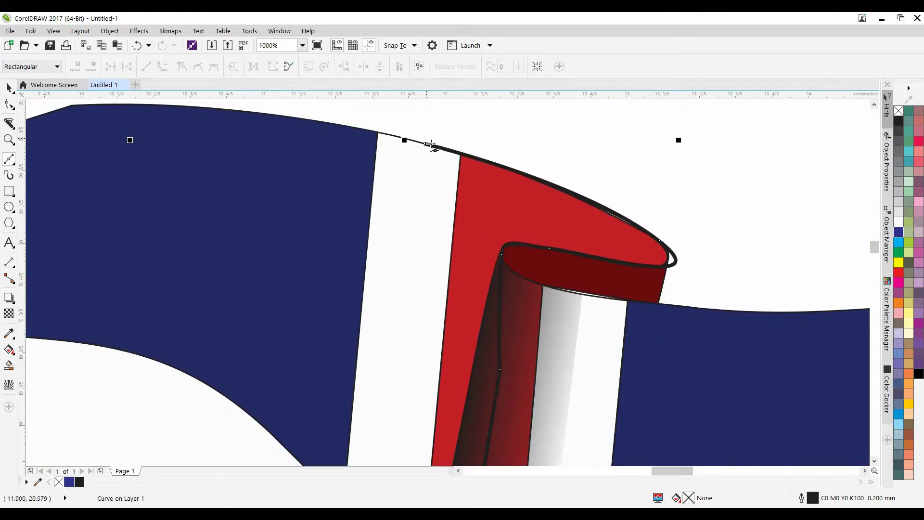
pyautogui.click(425, 143)
pyautogui.press('space')
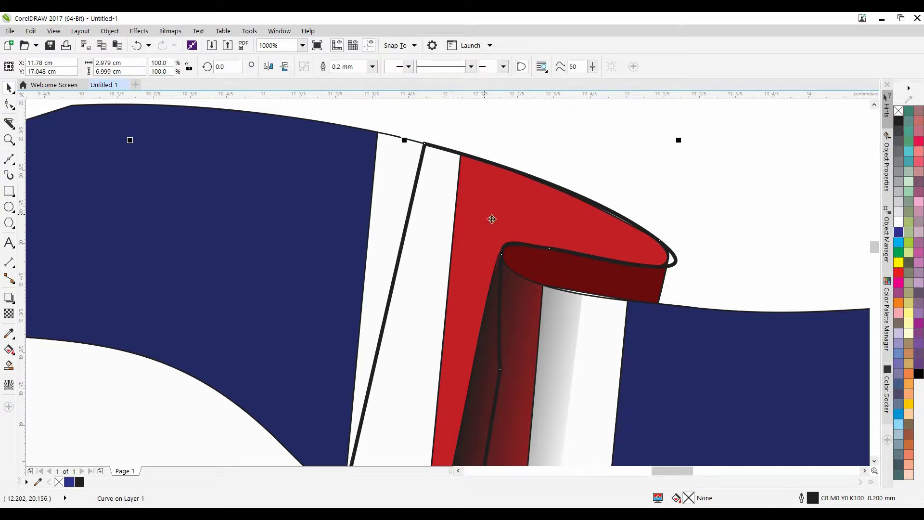
# Fill the closed shadow shape with black
pyautogui.scroll(-3, 526, 214)
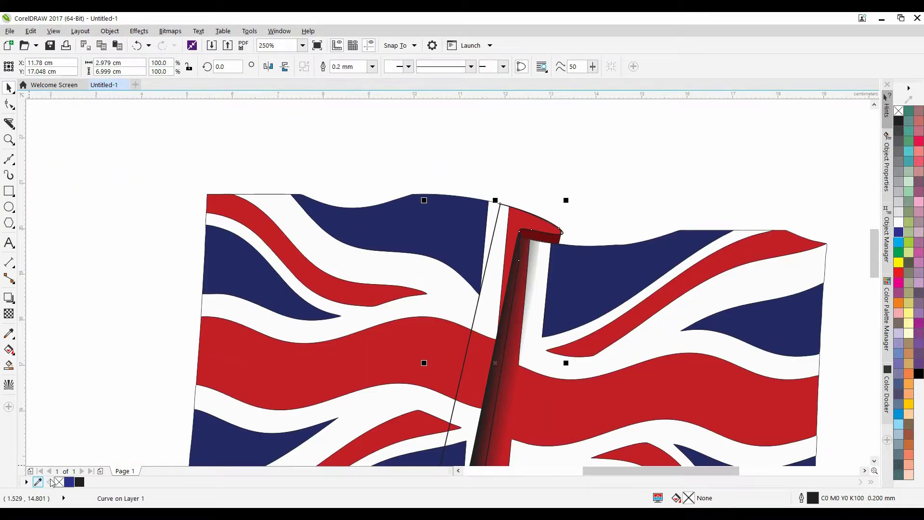
pyautogui.click(80, 482)
pyautogui.scroll(-2, 284, 373)
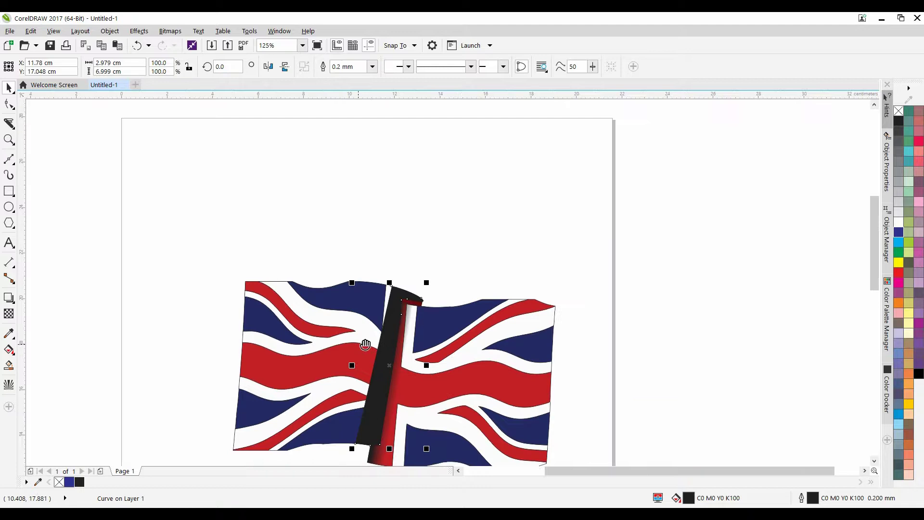
pyautogui.scroll(-2, 354, 264)
# Apply a linear transparency to the black shape, opaque at the fold and fading to transparent a short distance into the flag's left half
pyautogui.click(10, 314)
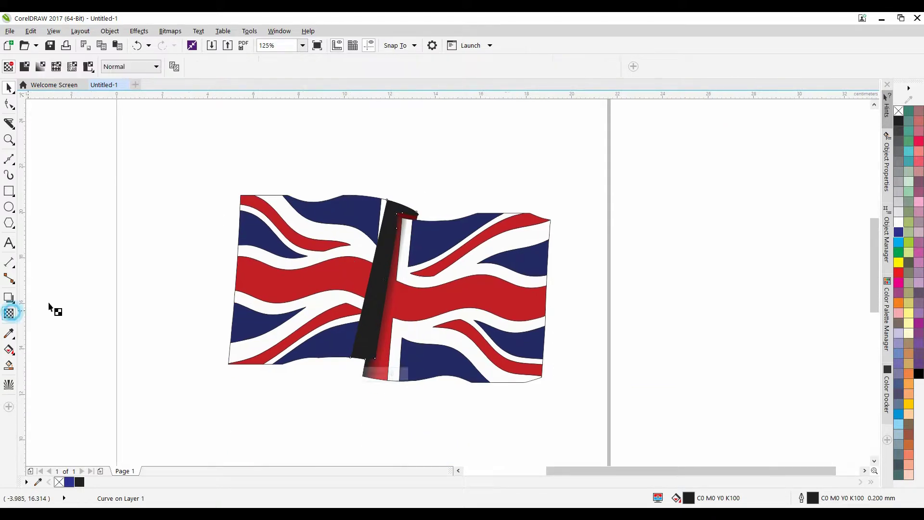
pyautogui.scroll(2, 378, 287)
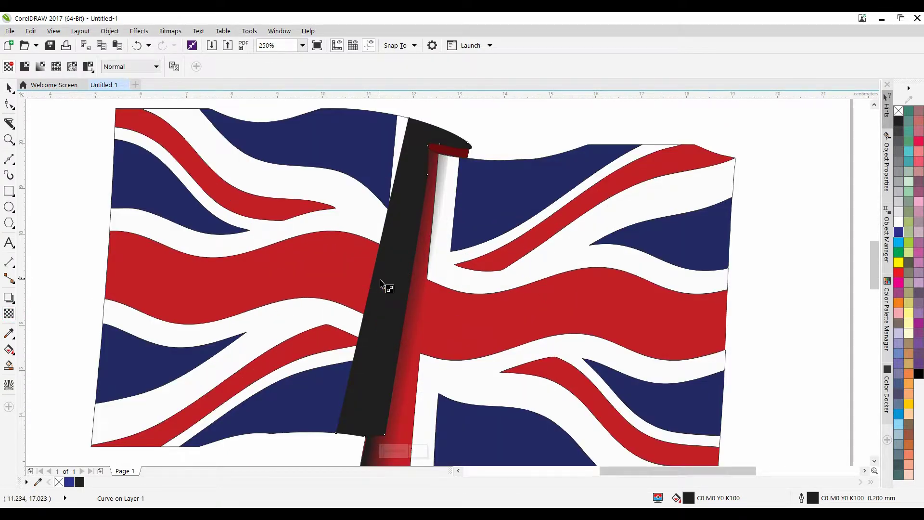
pyautogui.moveTo(377, 279); pyautogui.dragTo(422, 292)
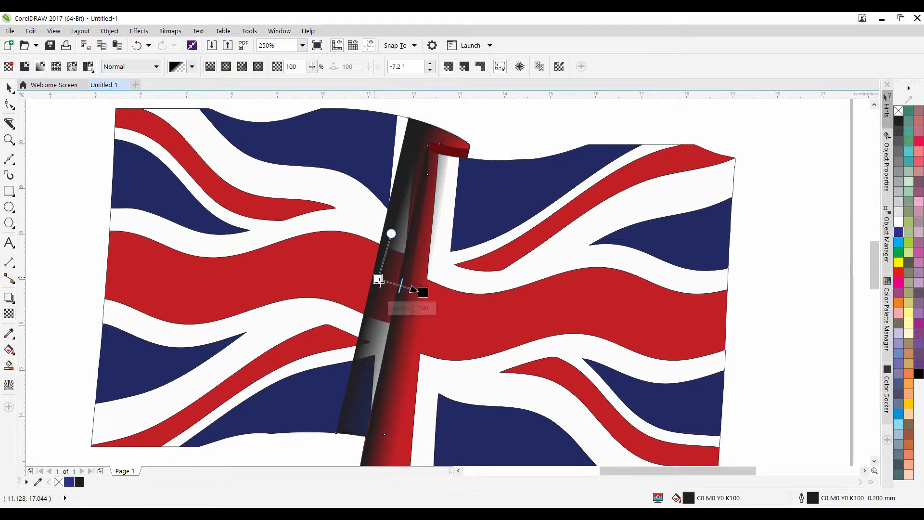
pyautogui.hotkey('ctrl', 'z')
pyautogui.moveTo(409, 284); pyautogui.dragTo(372, 275)
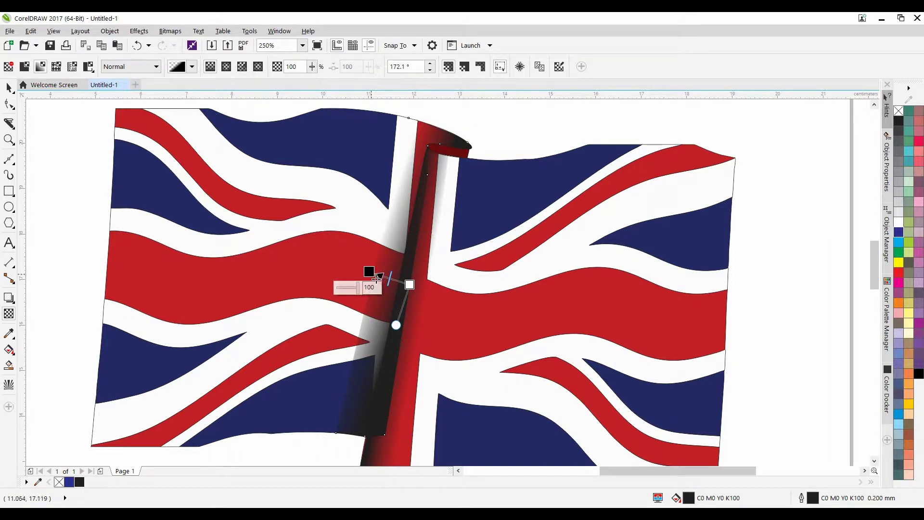
pyautogui.moveTo(374, 277); pyautogui.dragTo(391, 281)
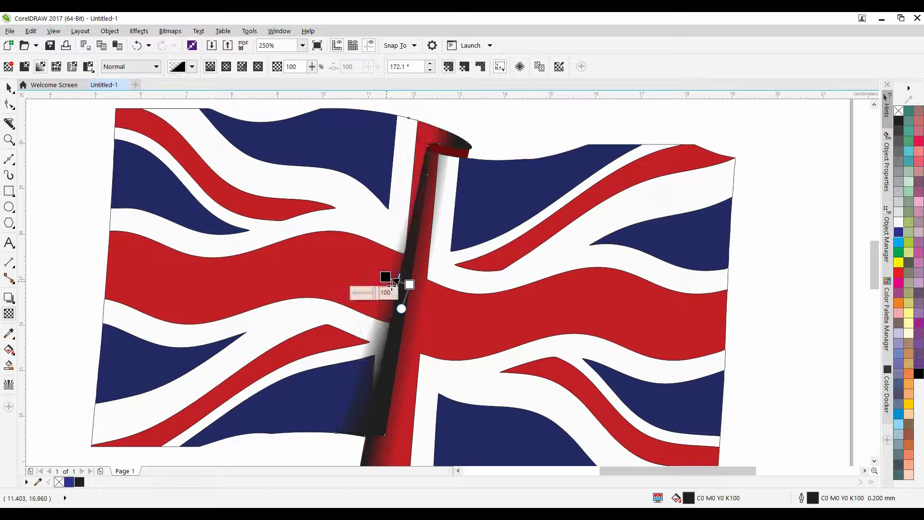
pyautogui.press('space')
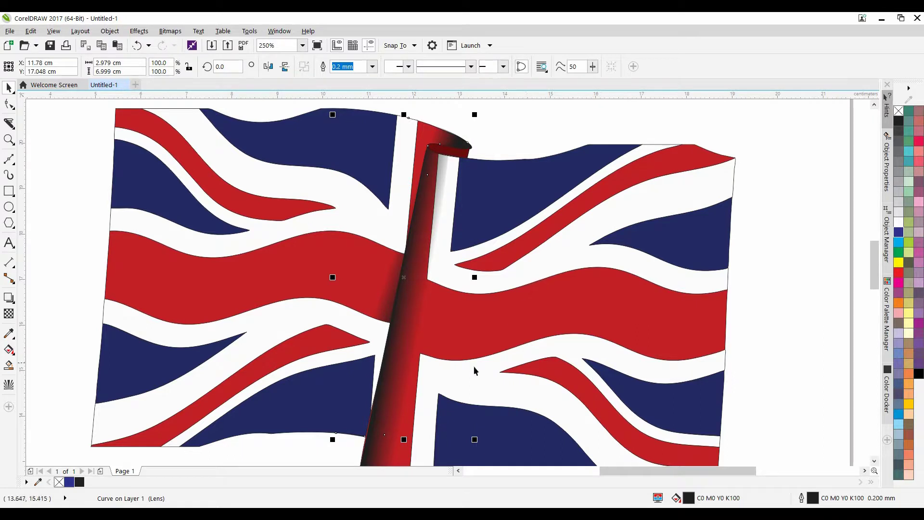
# Refine the shadow's transparency gradient by moving its transparent end slightly outward and its opaque end closer to the fold's left edge
pyautogui.click(9, 312)
pyautogui.scroll(2, 384, 266)
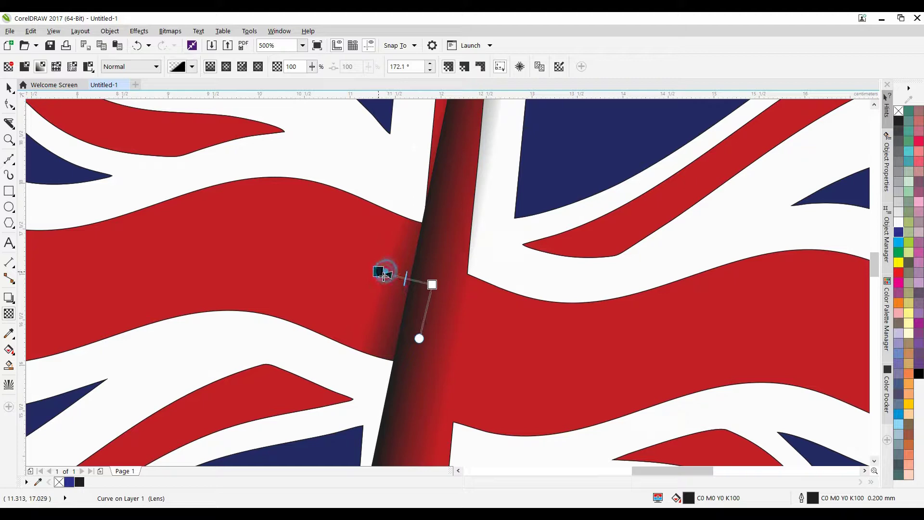
pyautogui.moveTo(384, 276); pyautogui.dragTo(378, 274)
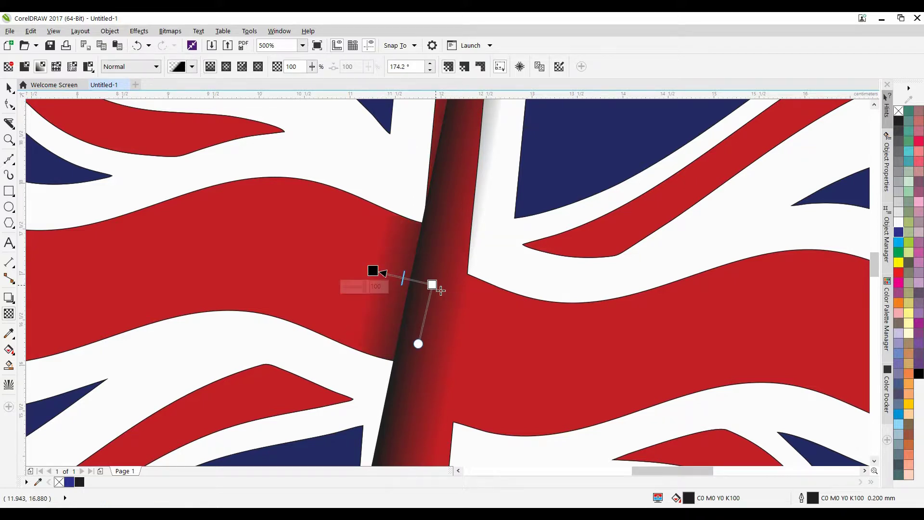
pyautogui.moveTo(433, 284); pyautogui.dragTo(418, 280)
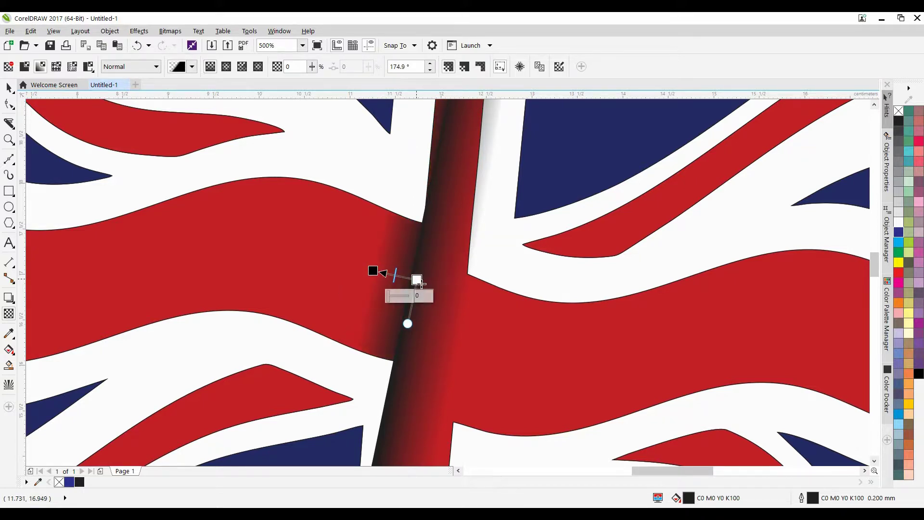
pyautogui.scroll(-4, 422, 283)
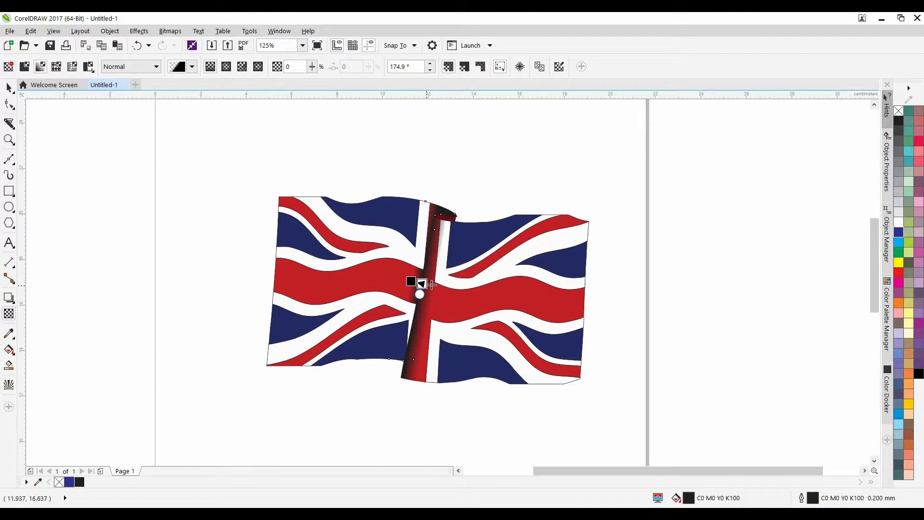
# Readjust the gradient's transparent end so the shadow fades softly over the white stripe and red band, and deselect the shape
pyautogui.moveTo(422, 284); pyautogui.dragTo(399, 274)
pyautogui.scroll(3, 424, 270)
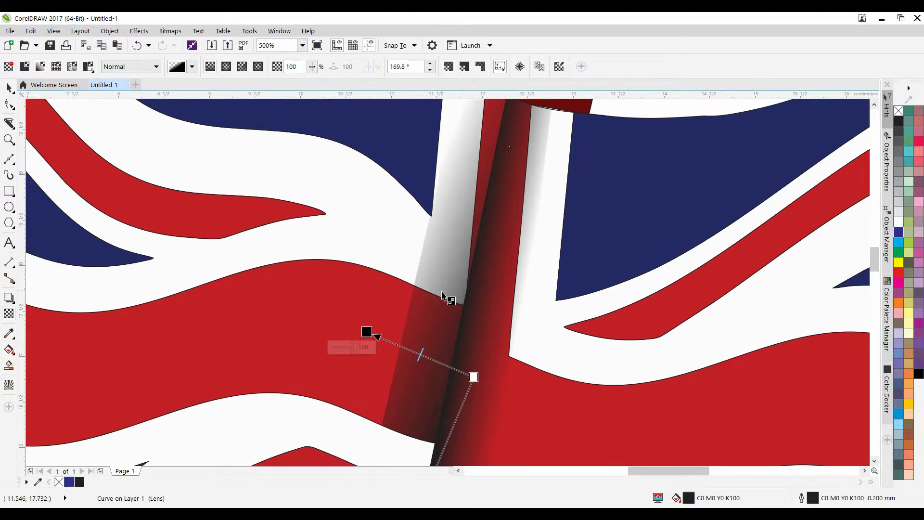
pyautogui.scroll(-3, 442, 294)
pyautogui.scroll(1, 440, 308)
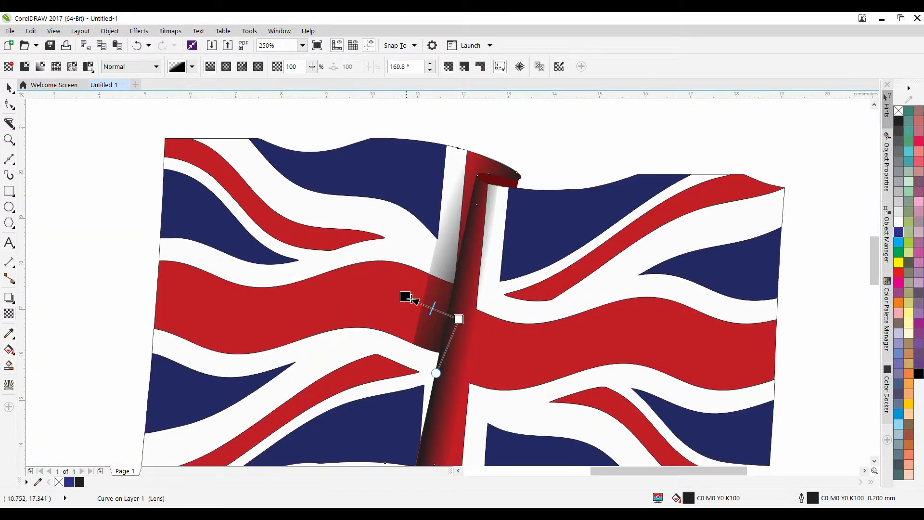
pyautogui.moveTo(411, 298); pyautogui.dragTo(426, 314)
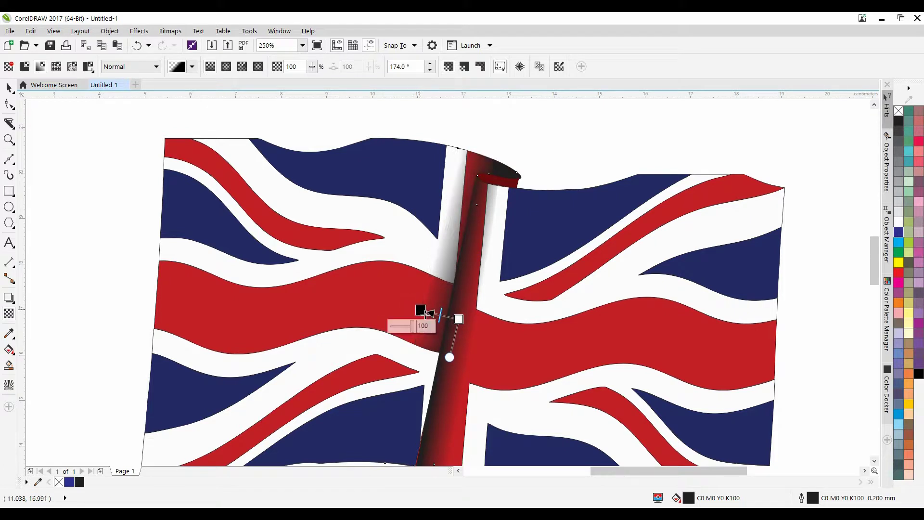
pyautogui.press('space')
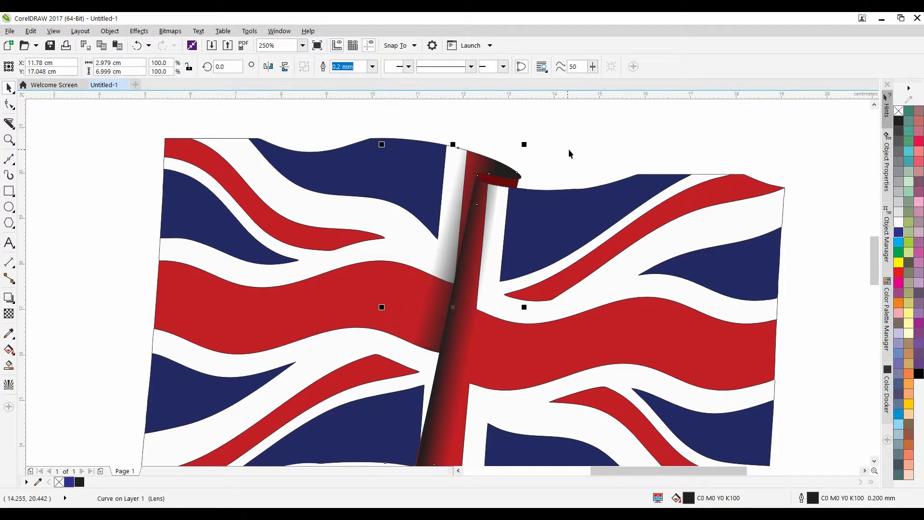
pyautogui.click(569, 151)
# Draw two slanted freehand straight lines, each about 9 to 9.6 cm tall, across the flag's left half, parallel to the fold
pyautogui.scroll(-2, 565, 233)
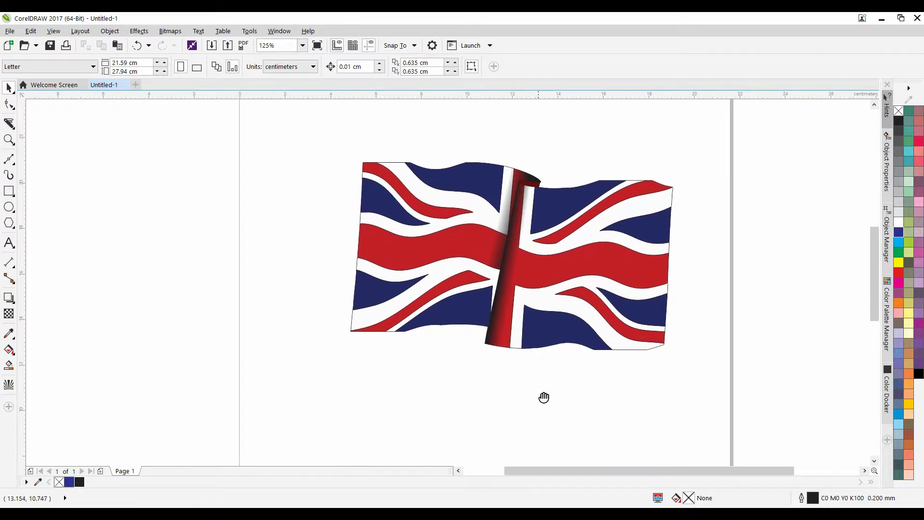
pyautogui.moveTo(595, 231); pyautogui.dragTo(568, 284)
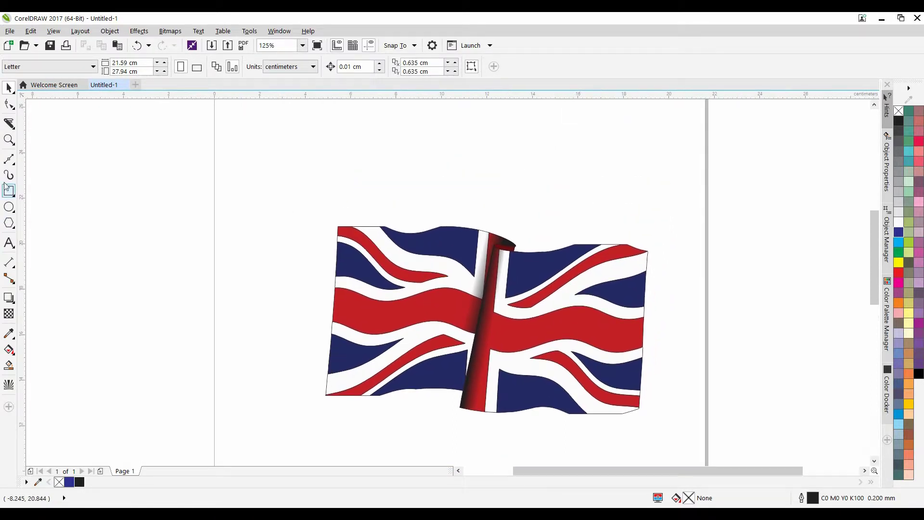
pyautogui.click(10, 160)
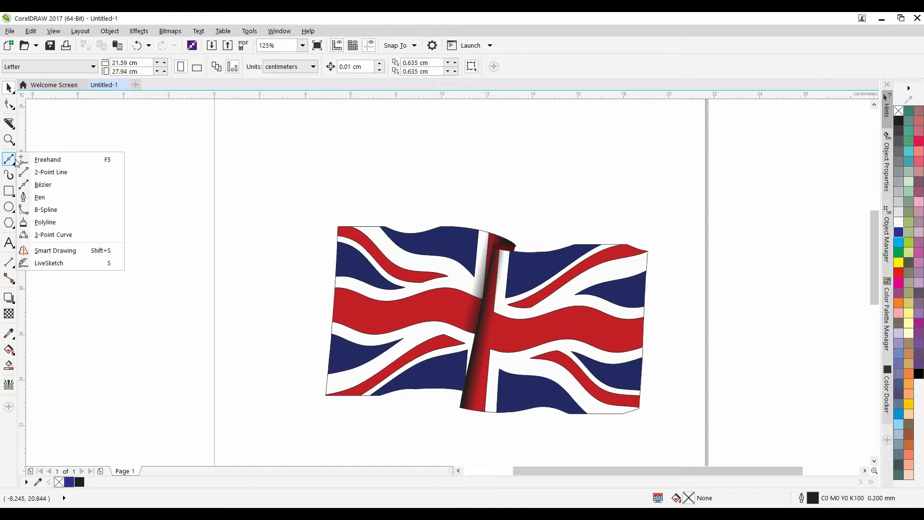
pyautogui.click(43, 158)
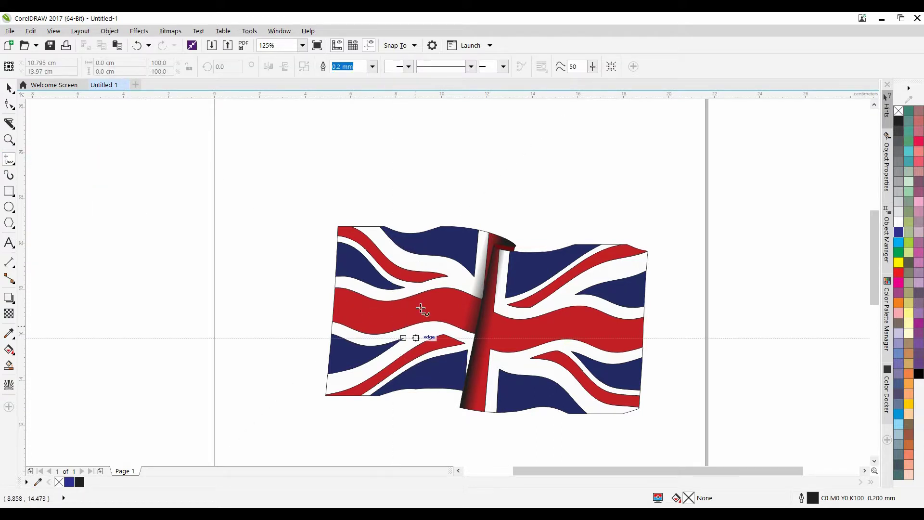
pyautogui.click(413, 212)
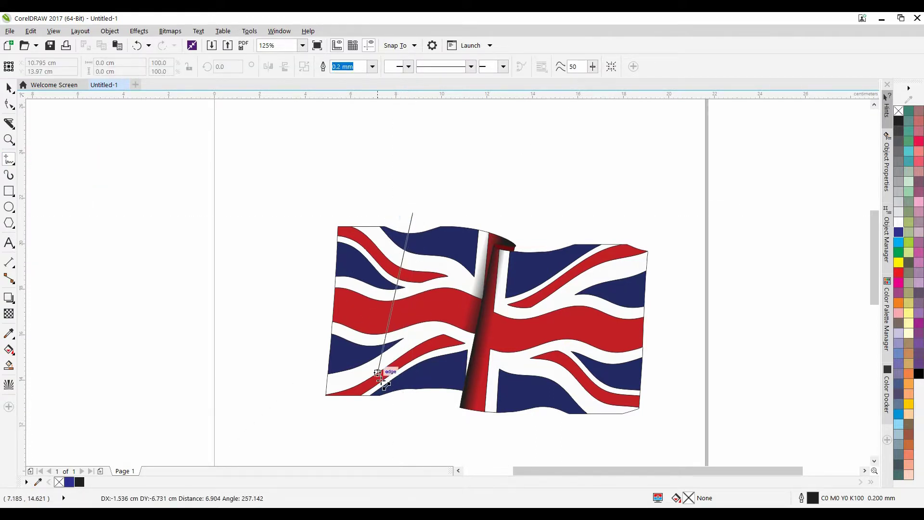
pyautogui.click(373, 418)
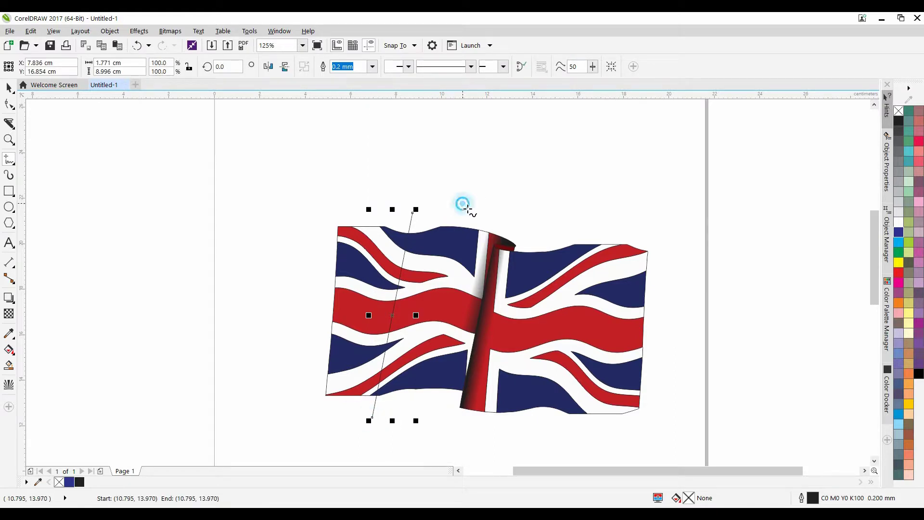
pyautogui.click(463, 203)
pyautogui.click(420, 421)
# Draw two more slanted straight lines, each about 9 cm tall, across the flag's right half
pyautogui.moveTo(564, 235); pyautogui.dragTo(484, 199)
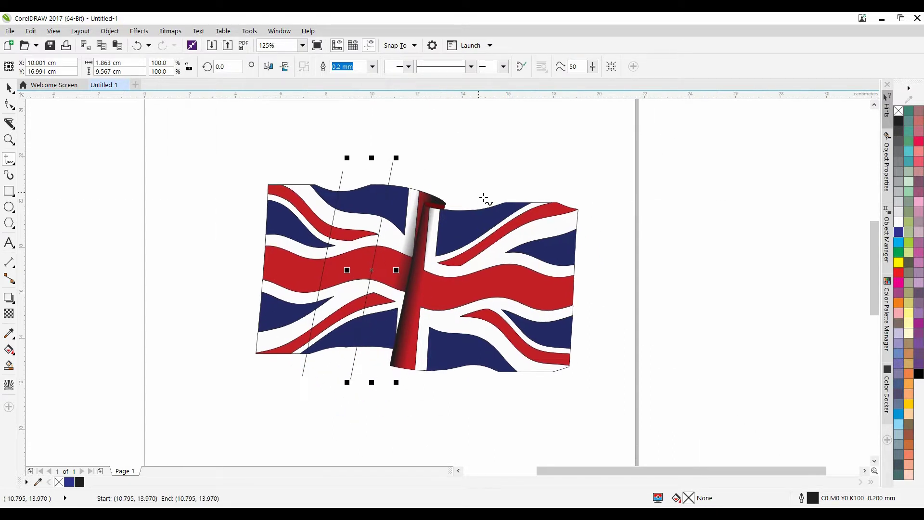
pyautogui.click(463, 186)
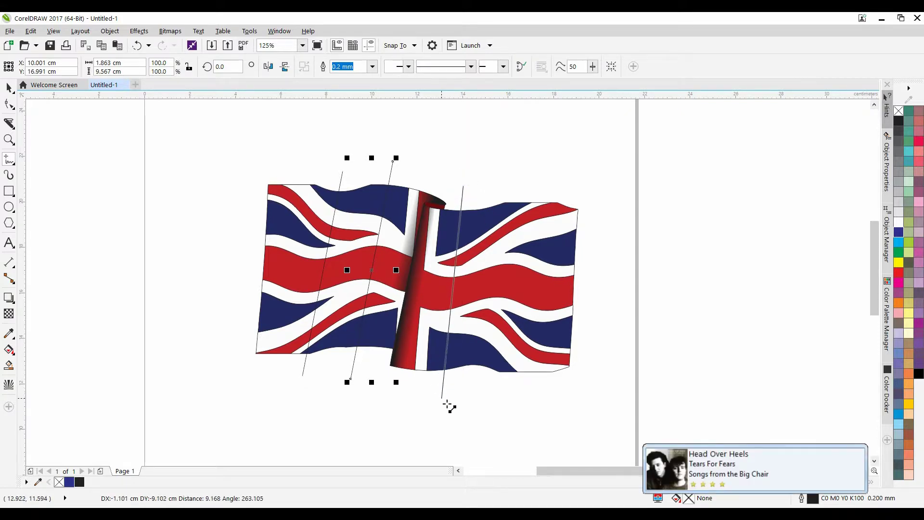
pyautogui.click(443, 400)
pyautogui.click(518, 175)
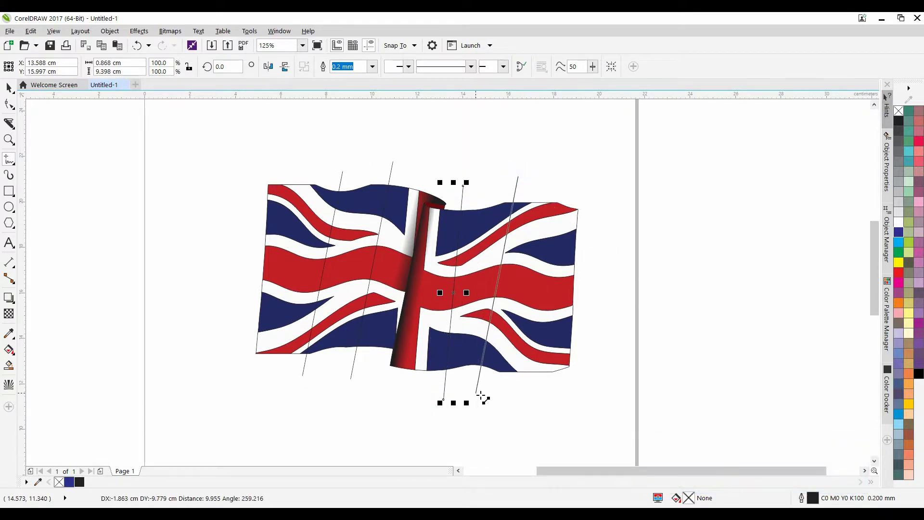
pyautogui.click(475, 379)
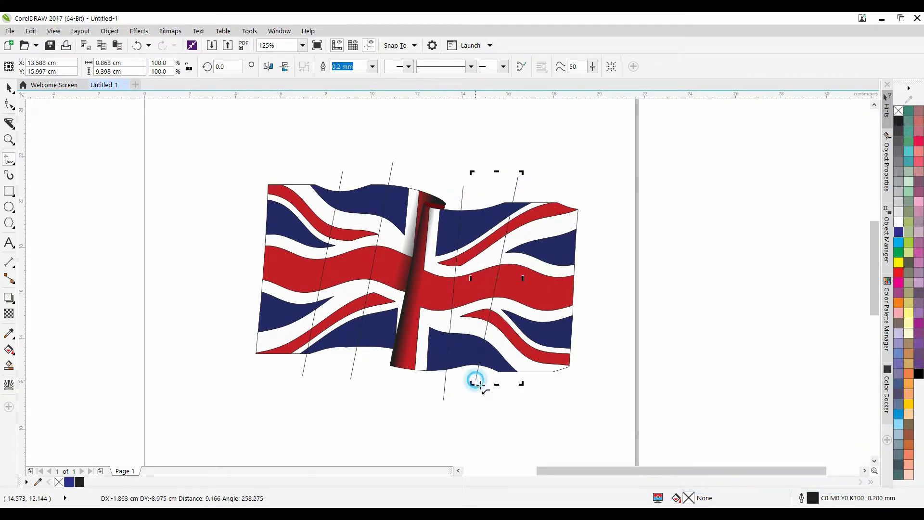
pyautogui.click(9, 87)
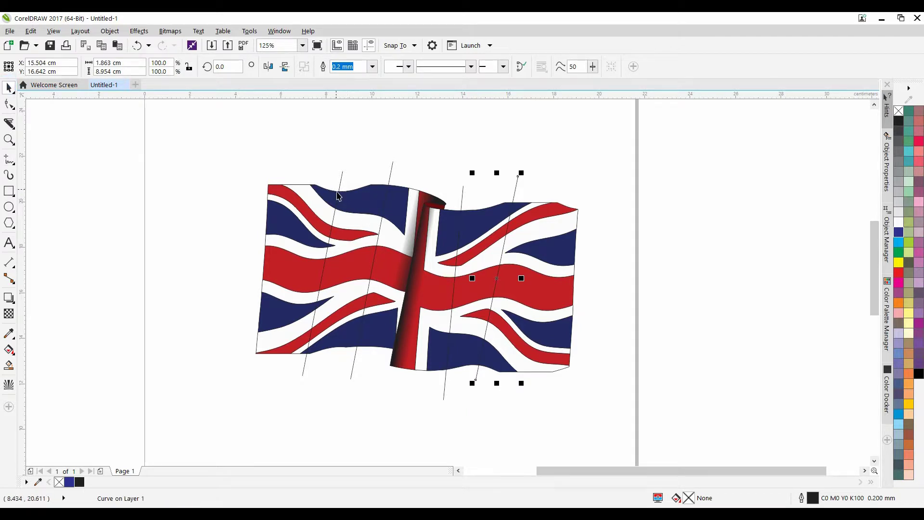
# Start a Bézier outline at the upper-left blue panel's corner and trace the flag's top edge down to the first slanted line
pyautogui.click(7, 160)
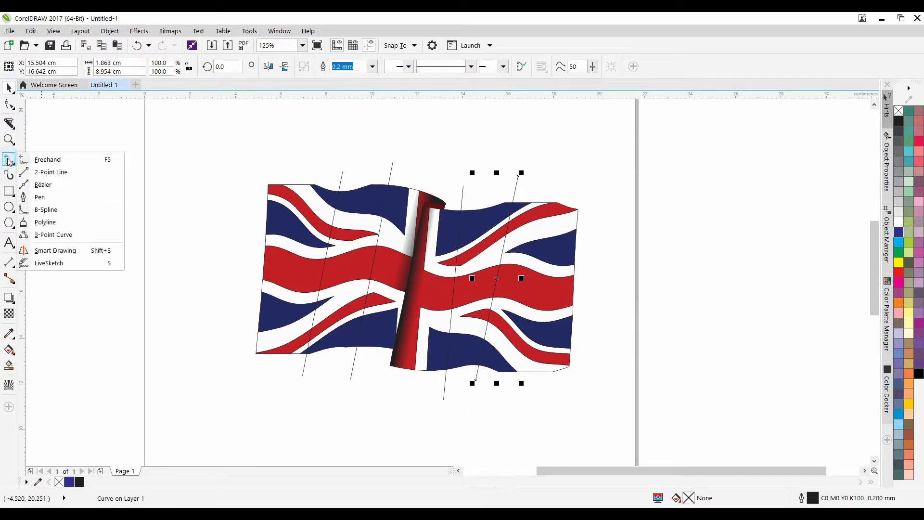
pyautogui.click(69, 184)
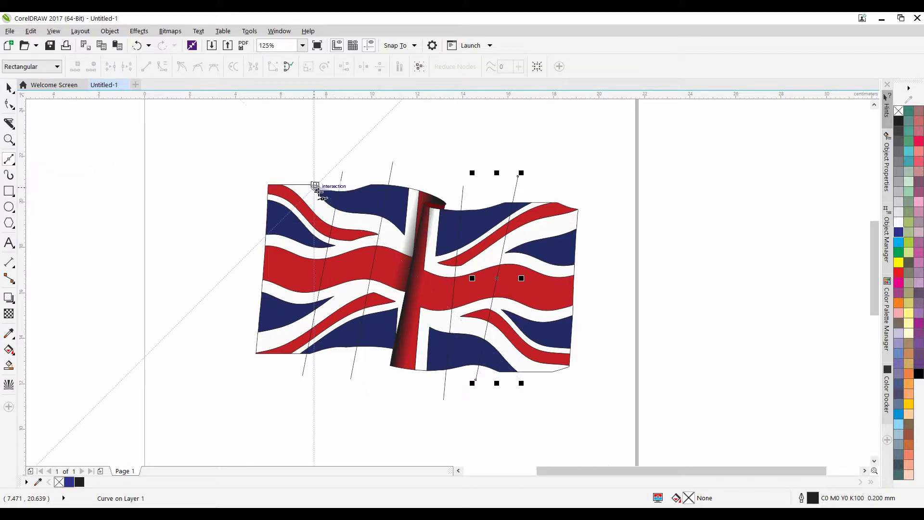
pyautogui.scroll(2, 315, 187)
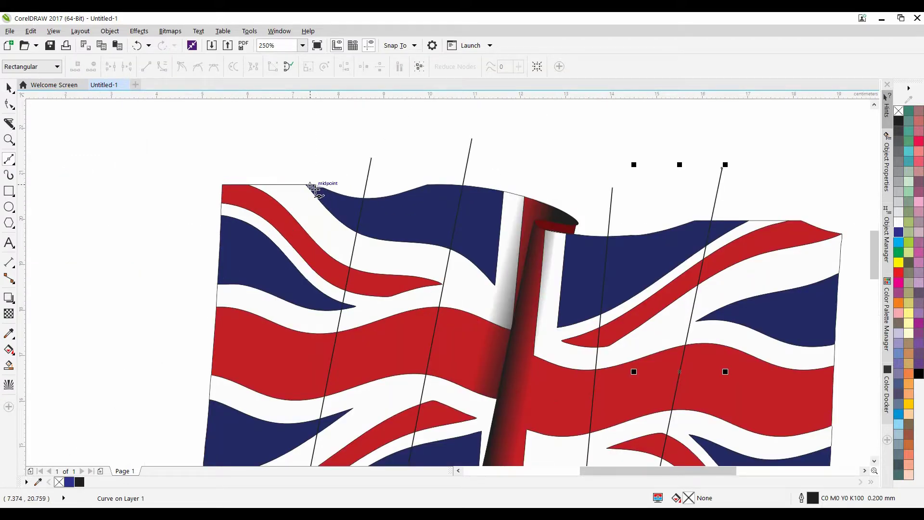
pyautogui.scroll(2, 315, 189)
pyautogui.click(302, 185)
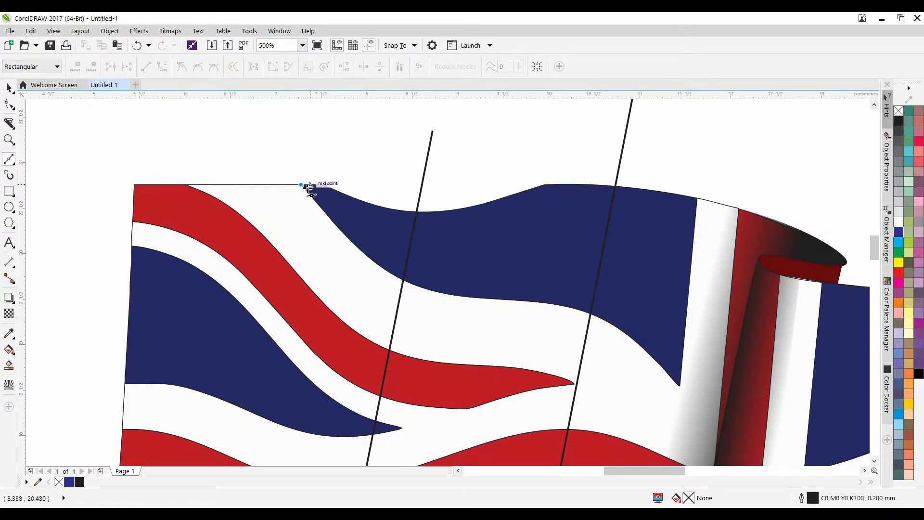
pyautogui.scroll(2, 309, 188)
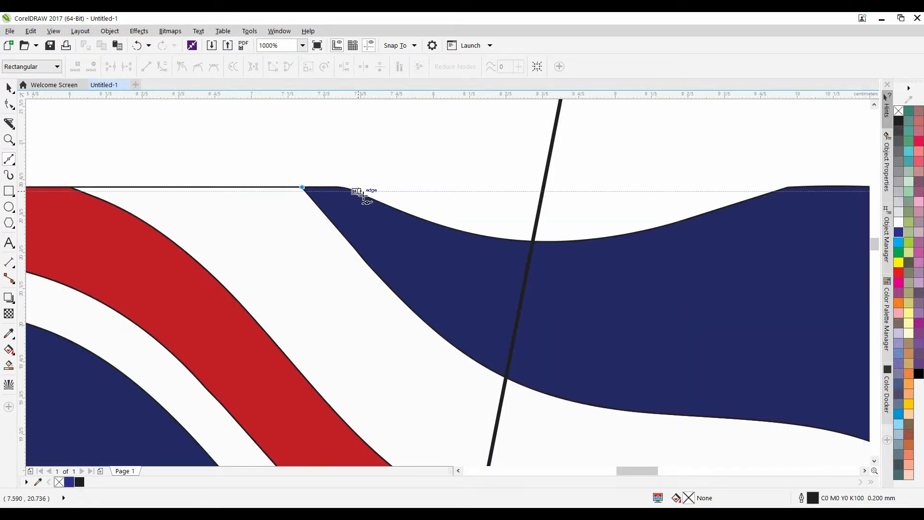
pyautogui.scroll(4, 358, 192)
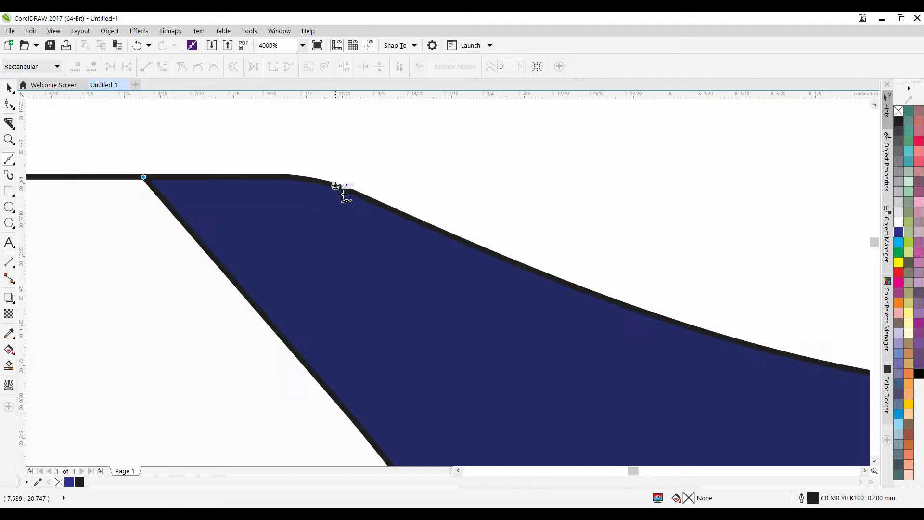
pyautogui.moveTo(398, 205); pyautogui.dragTo(414, 224)
pyautogui.scroll(-2, 374, 236)
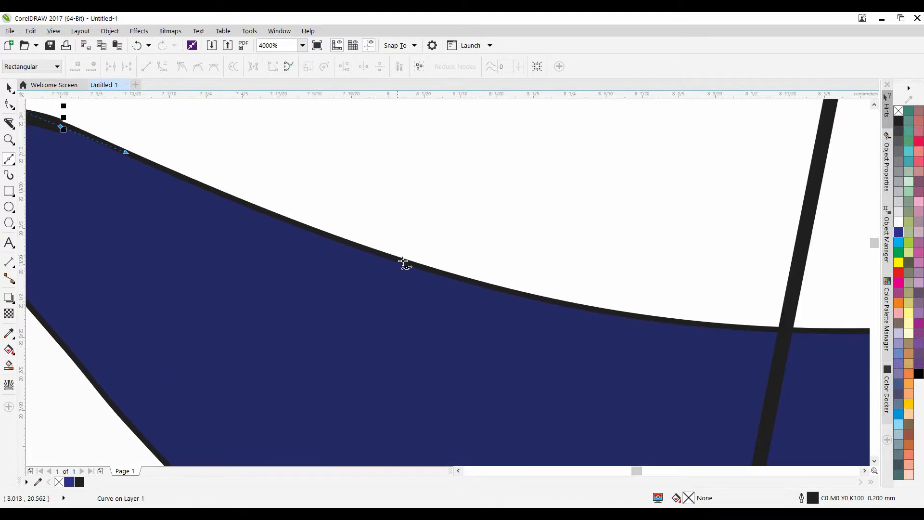
pyautogui.scroll(-2, 484, 277)
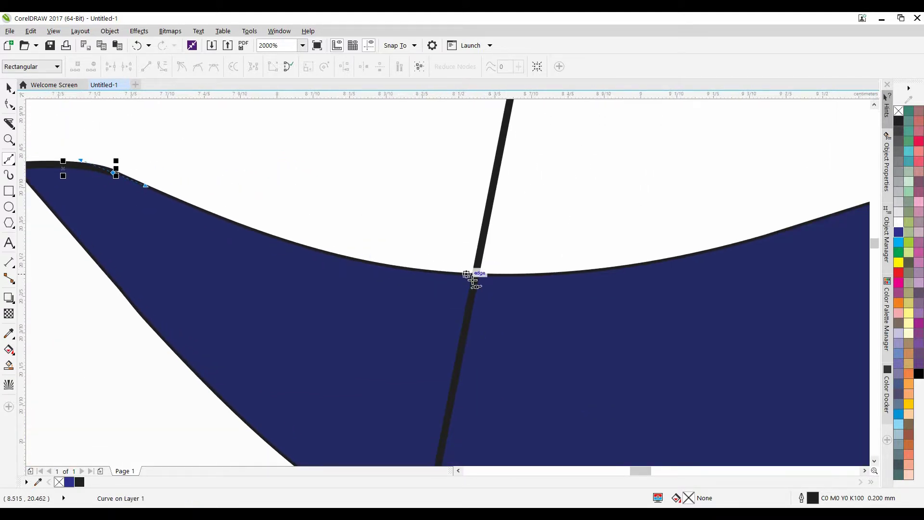
pyautogui.moveTo(466, 275); pyautogui.dragTo(599, 278)
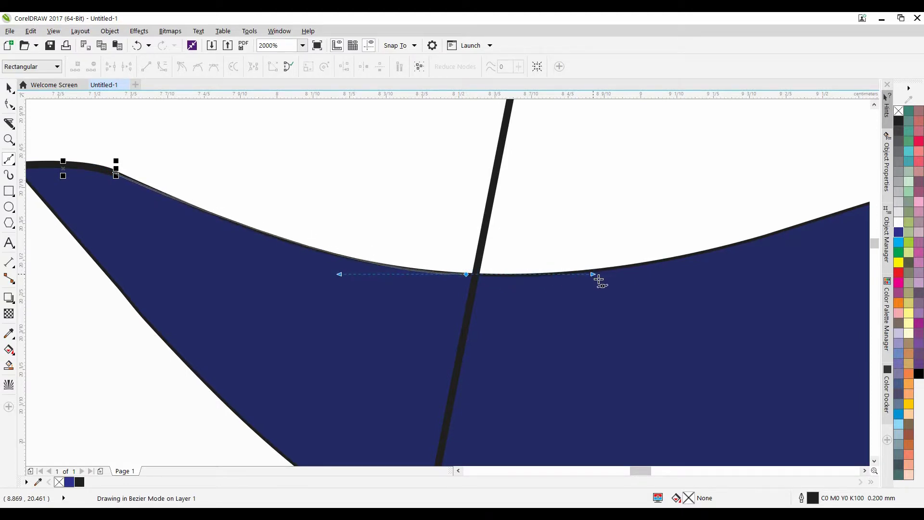
pyautogui.press('space')
# Extend the Bézier outline along the top edge up to the wave crest before the second slanted line
pyautogui.scroll(-2, 598, 279)
pyautogui.hscroll(3, 623, 287)
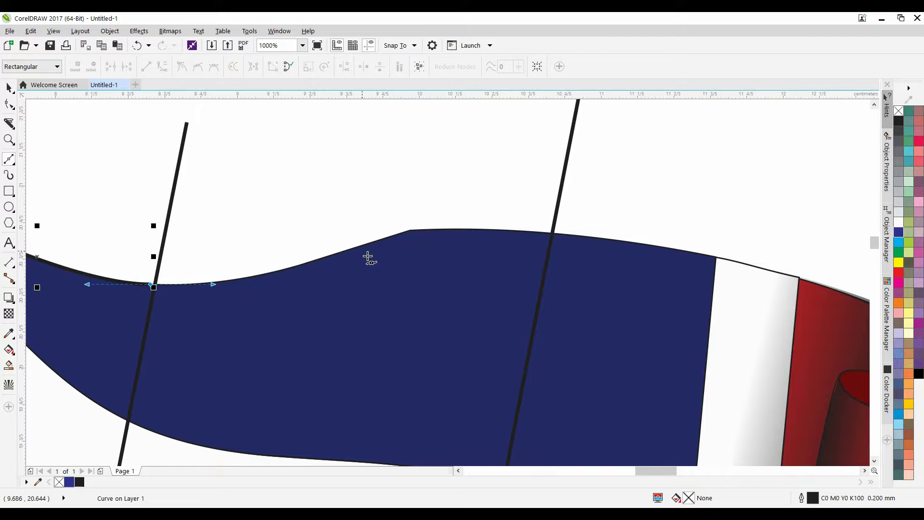
pyautogui.scroll(-5, 383, 268)
pyautogui.scroll(3, 384, 270)
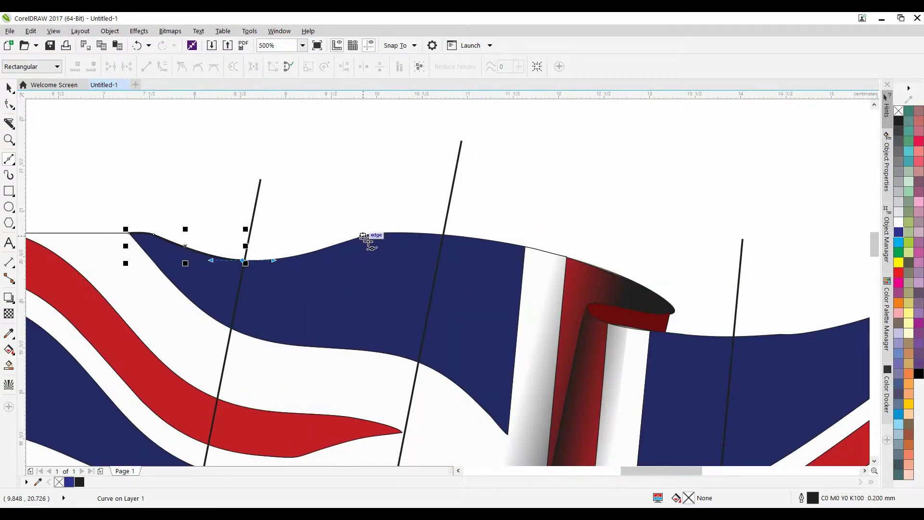
pyautogui.moveTo(362, 237); pyautogui.dragTo(407, 226)
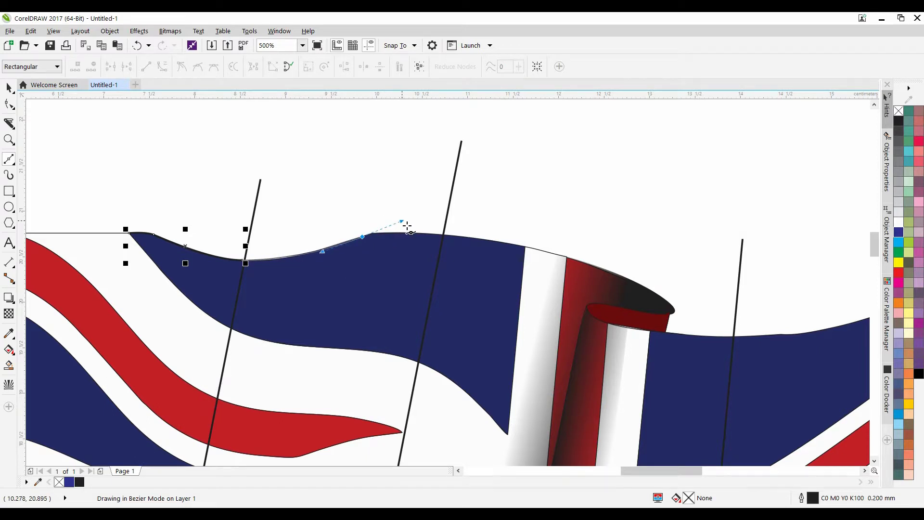
pyautogui.moveTo(416, 277); pyautogui.dragTo(351, 303)
# Carry the outline straight down to the flag's bottom edge between the two left lines and trace that edge back to the lower blue panel's corner
pyautogui.scroll(-5, 351, 303)
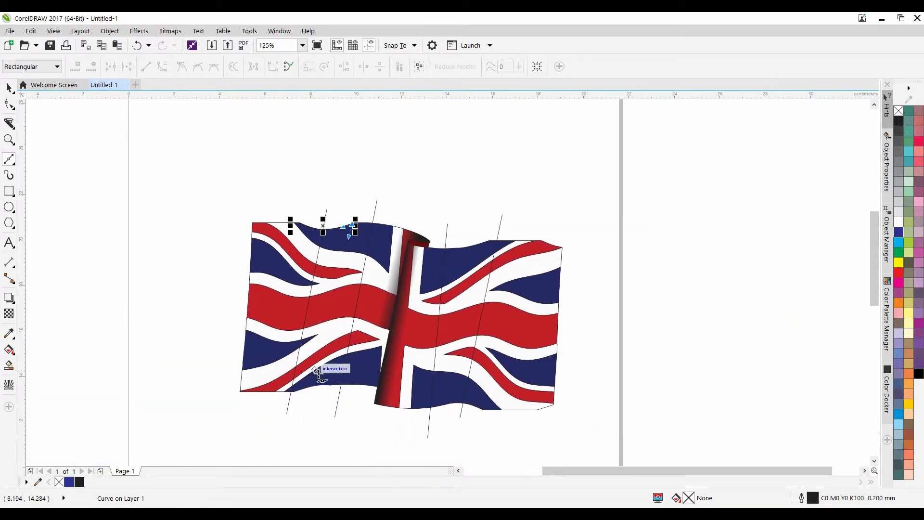
pyautogui.scroll(3, 336, 392)
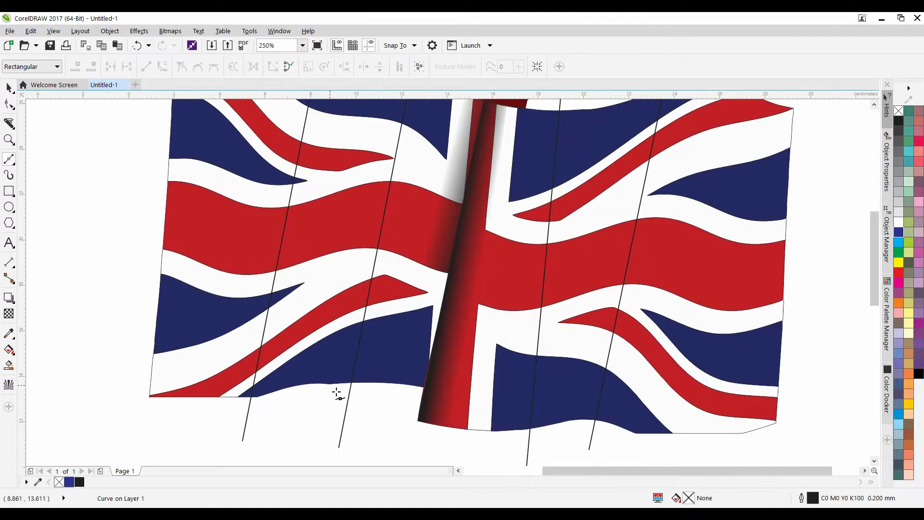
pyautogui.scroll(-3, 337, 392)
pyautogui.scroll(2, 336, 392)
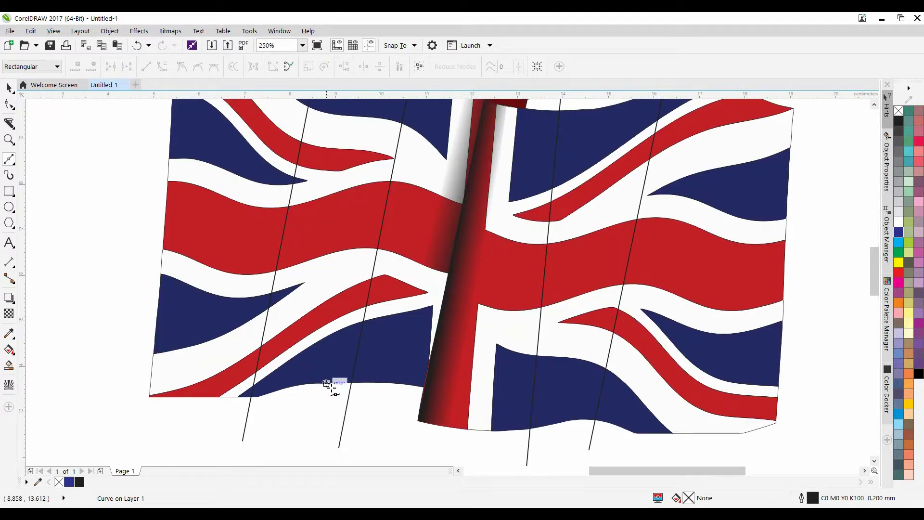
pyautogui.click(316, 387)
pyautogui.scroll(4, 326, 394)
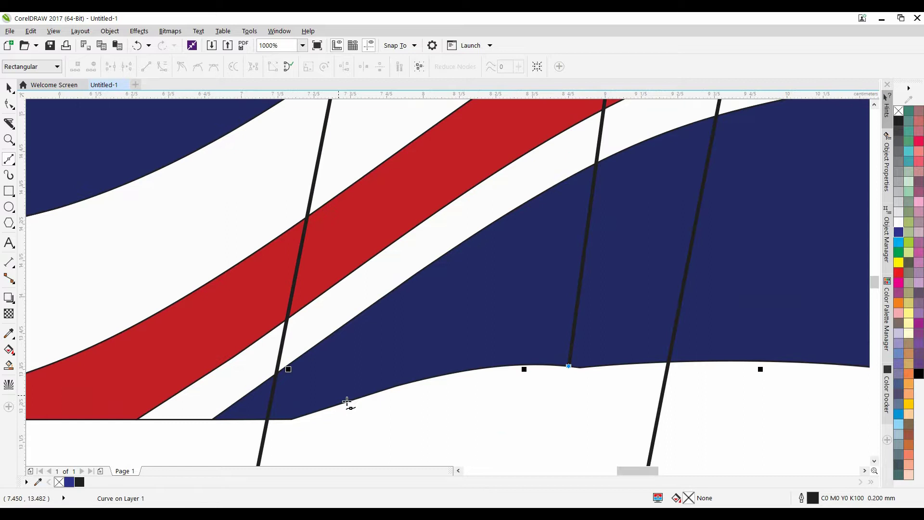
pyautogui.moveTo(296, 357); pyautogui.dragTo(152, 430)
pyautogui.moveTo(414, 323)
pyautogui.mouseDown()
pyautogui.moveTo(252, 396)
pyautogui.moveTo(238, 392)
pyautogui.moveTo(289, 397)
pyautogui.moveTo(392, 351)
pyautogui.moveTo(354, 351)
pyautogui.mouseUp()
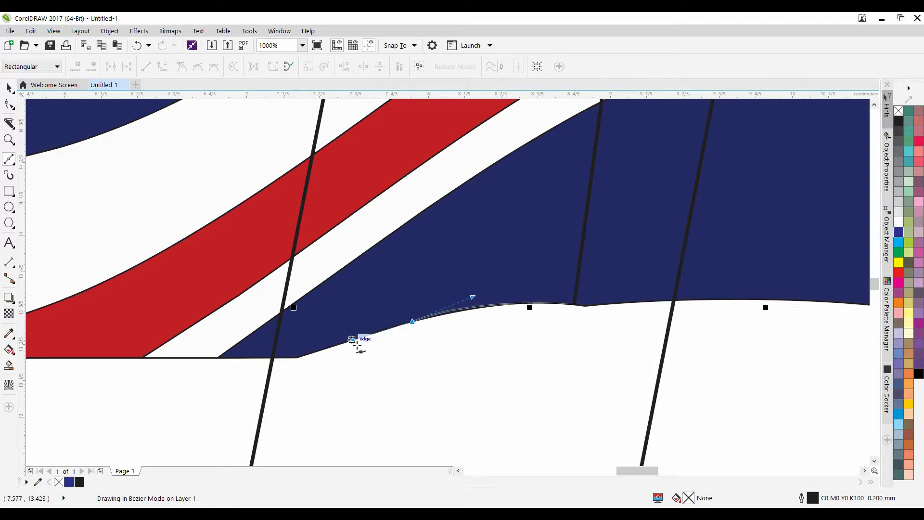
pyautogui.click(296, 356)
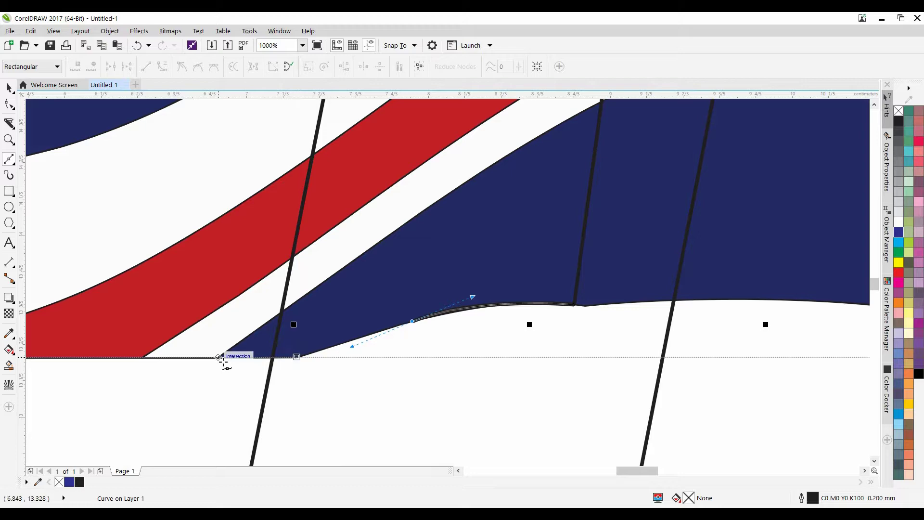
# Close the Bézier outline with a straight side from the bottom edge up to its starting point on the top edge
pyautogui.scroll(-7, 223, 362)
pyautogui.scroll(4, 322, 337)
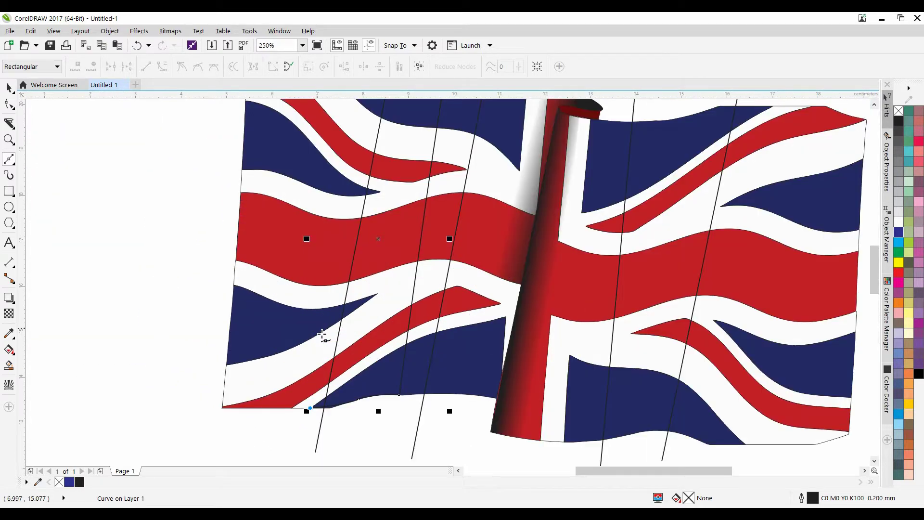
pyautogui.scroll(-2, 571, 368)
pyautogui.press('space')
pyautogui.moveTo(568, 368)
pyautogui.mouseDown()
pyautogui.moveTo(581, 367)
pyautogui.moveTo(558, 355)
pyautogui.mouseUp()
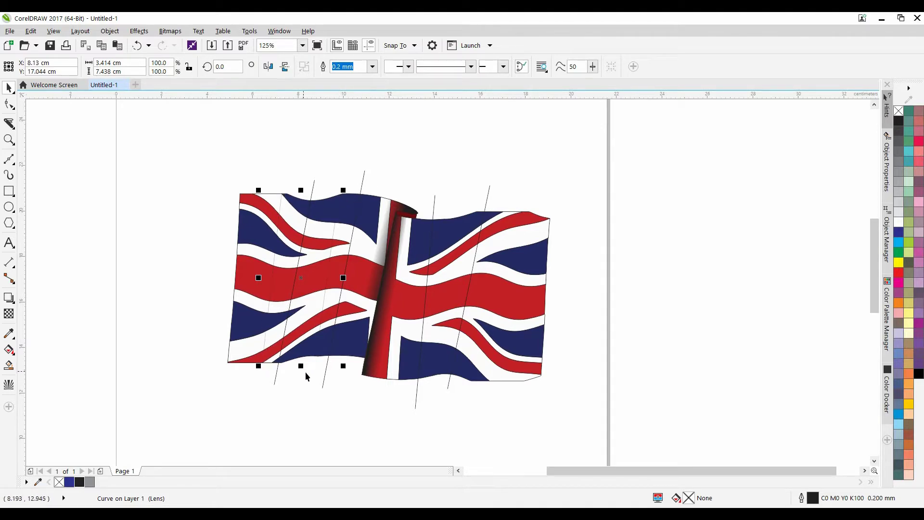
# Add a node on the closed shape's left side, select all its nodes and convert the segments to curves
pyautogui.scroll(2, 306, 271)
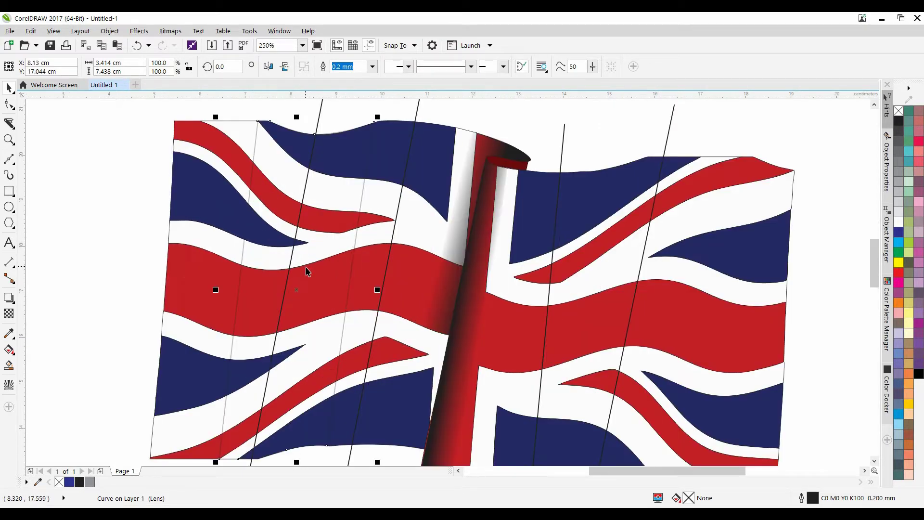
pyautogui.scroll(-2, 352, 205)
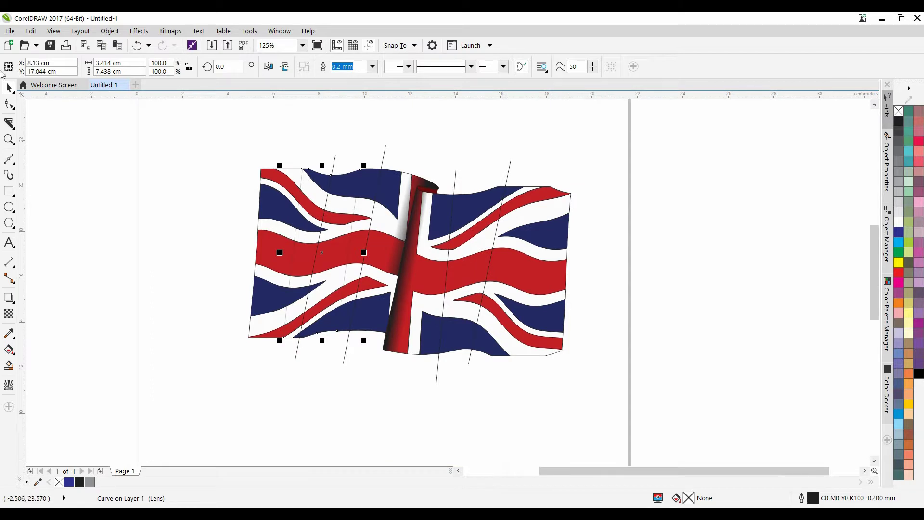
pyautogui.click(6, 103)
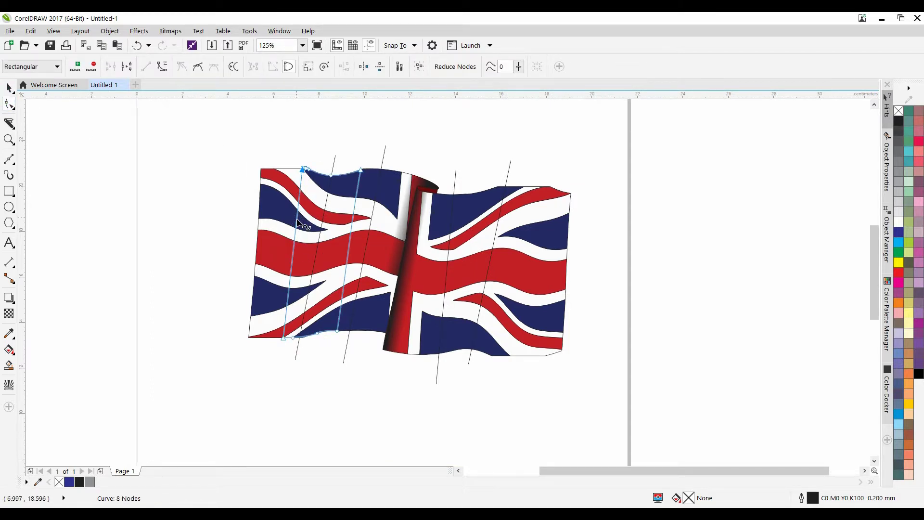
pyautogui.doubleClick(298, 221)
pyautogui.moveTo(277, 163); pyautogui.dragTo(365, 360)
pyautogui.click(163, 69)
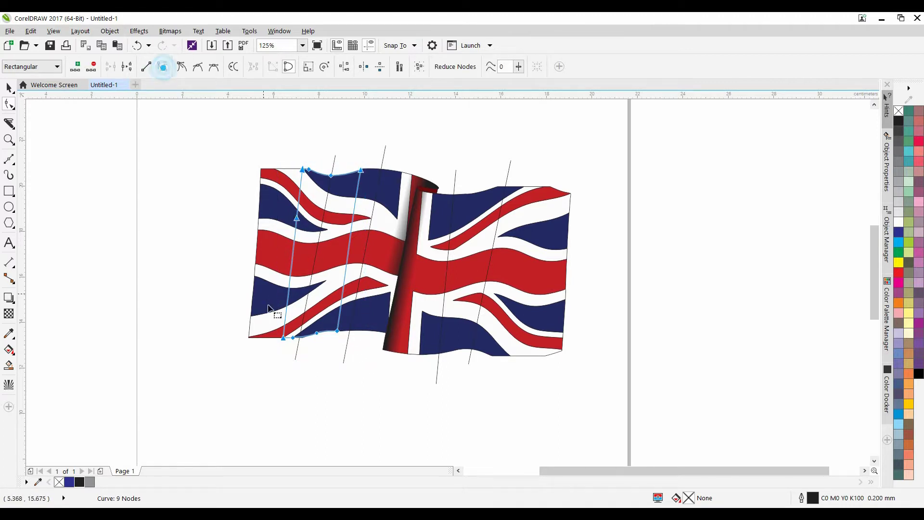
# Bend the outline's left side into a wavy curve by smoothing and shifting its node, reshaping the upper segment and adding a lower node
pyautogui.click(300, 374)
pyautogui.click(296, 219)
pyautogui.moveTo(297, 219); pyautogui.dragTo(301, 222)
pyautogui.click(198, 68)
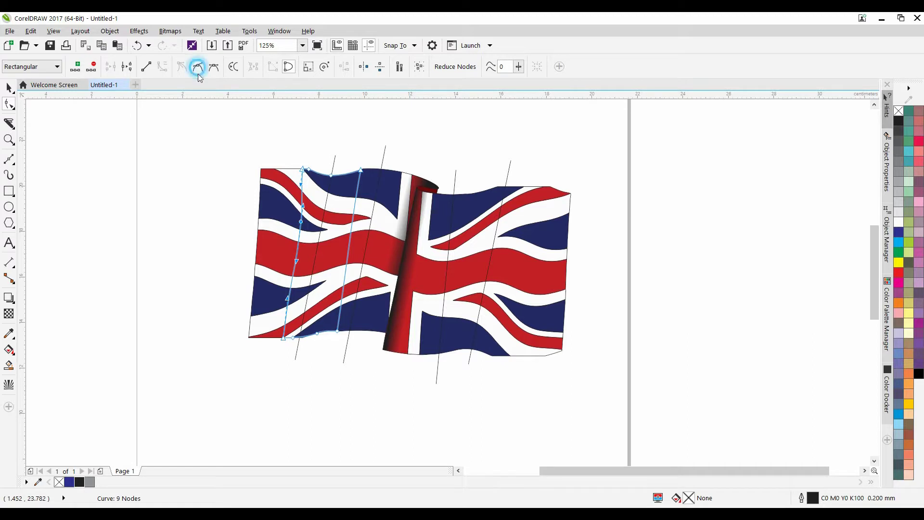
pyautogui.moveTo(302, 223); pyautogui.dragTo(307, 229)
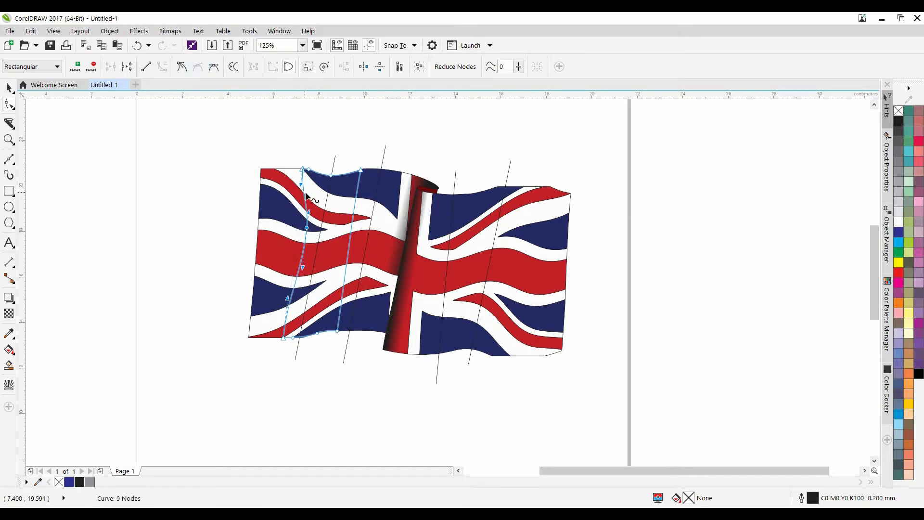
pyautogui.moveTo(305, 195); pyautogui.dragTo(328, 192)
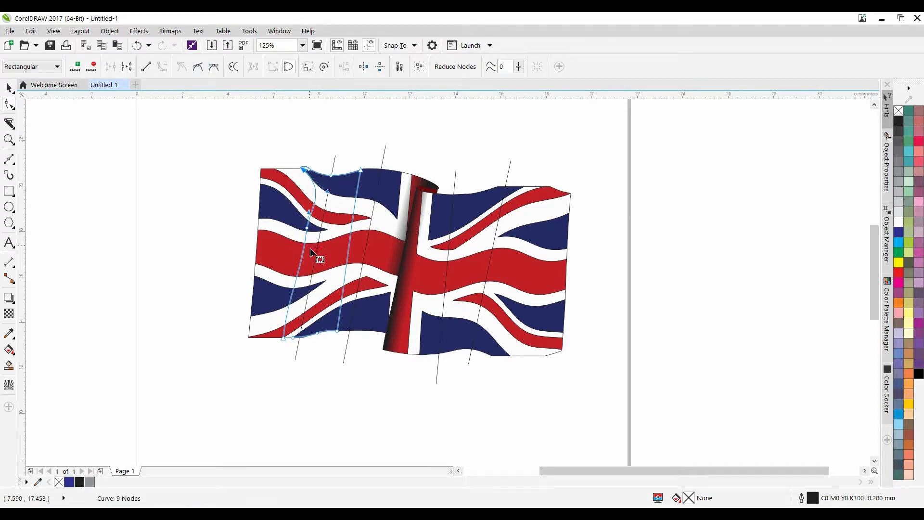
pyautogui.doubleClick(298, 273)
pyautogui.moveTo(298, 274); pyautogui.dragTo(312, 274)
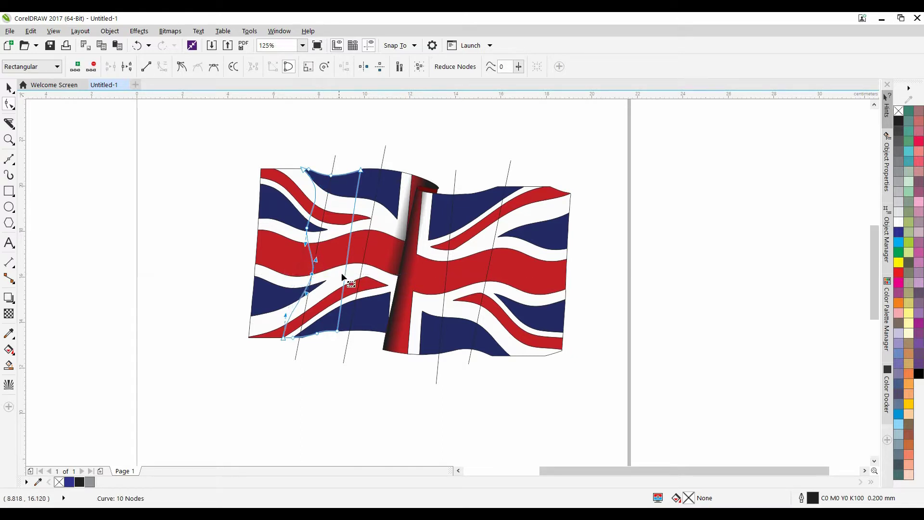
# Add two nodes on the outline's right side and shift them to bend that side into a matching wave
pyautogui.click(351, 247)
pyautogui.click(354, 214)
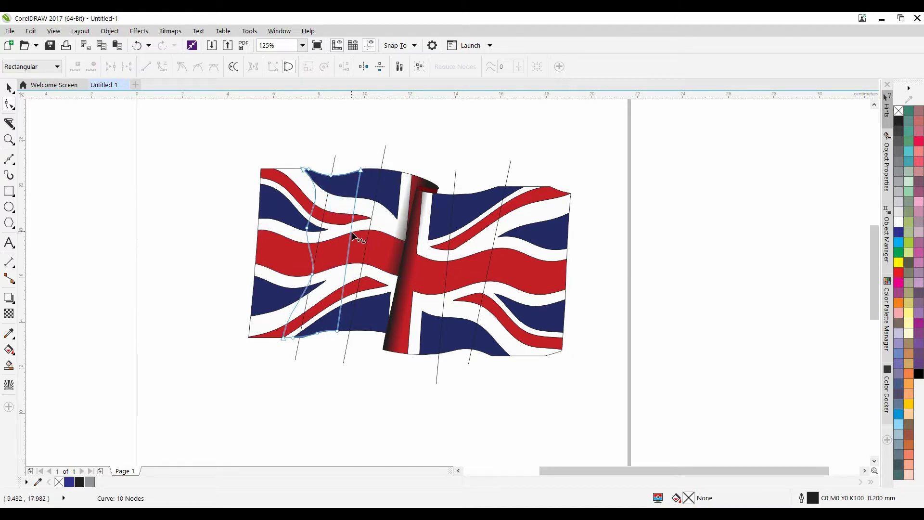
pyautogui.doubleClick(353, 234)
pyautogui.moveTo(353, 234); pyautogui.dragTo(344, 234)
pyautogui.moveTo(340, 288)
pyautogui.mouseDown()
pyautogui.moveTo(327, 291)
pyautogui.moveTo(334, 273)
pyautogui.mouseUp()
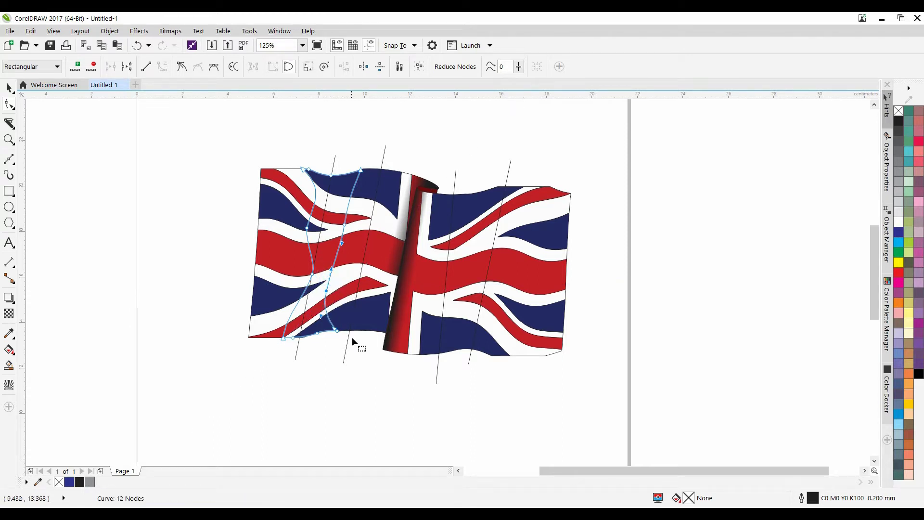
pyautogui.click(344, 225)
pyautogui.moveTo(344, 219); pyautogui.dragTo(339, 213)
# Fill the wavy shape with black, set its transparency to 50 and deselect it
pyautogui.click(9, 88)
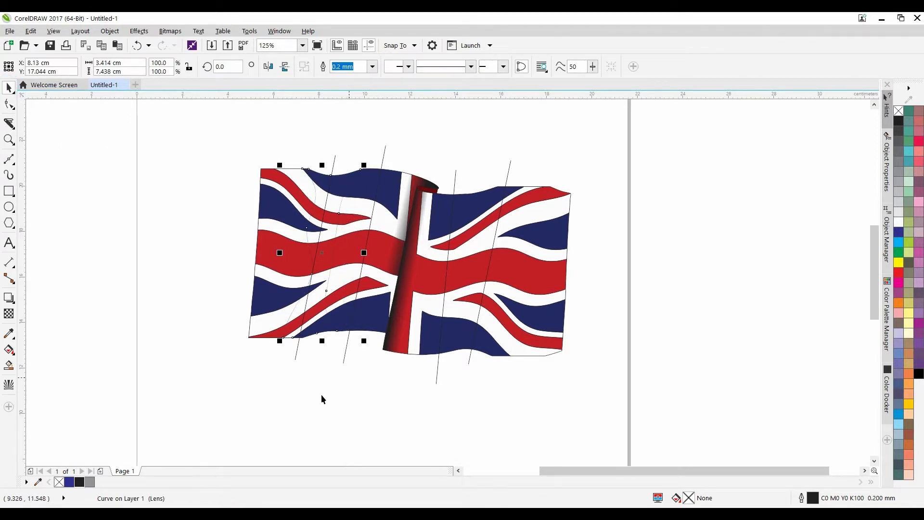
pyautogui.click(80, 482)
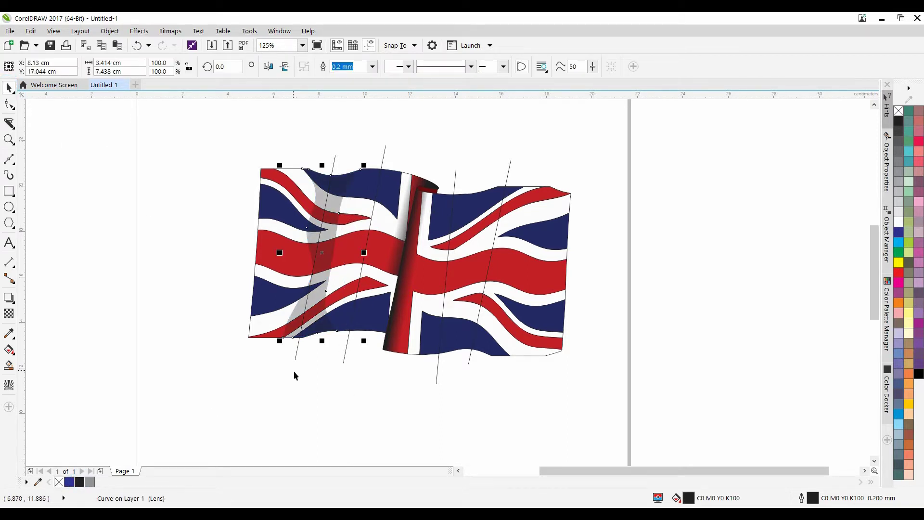
pyautogui.click(9, 313)
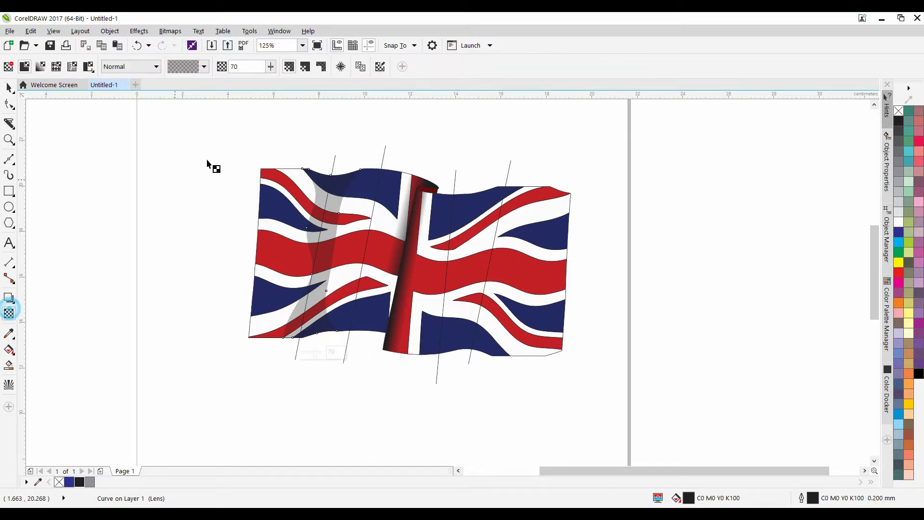
pyautogui.write('50')
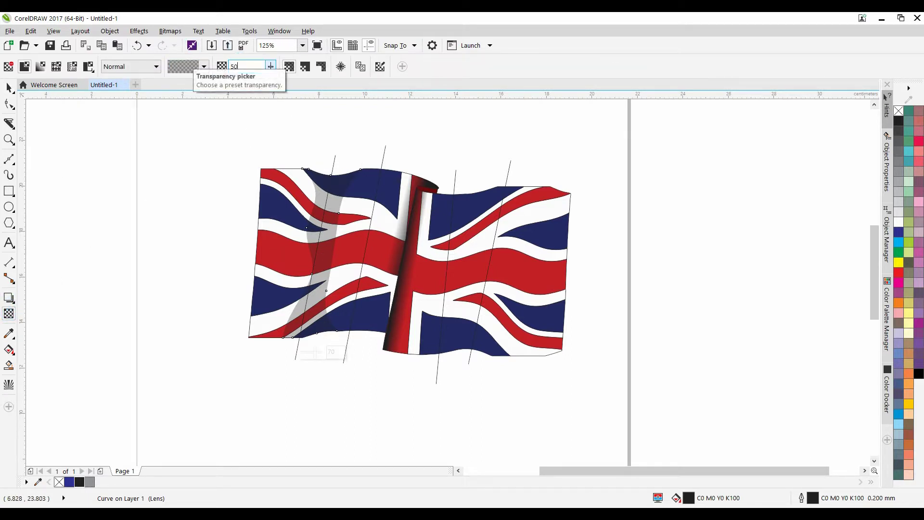
pyautogui.press('Return')
pyautogui.click(9, 88)
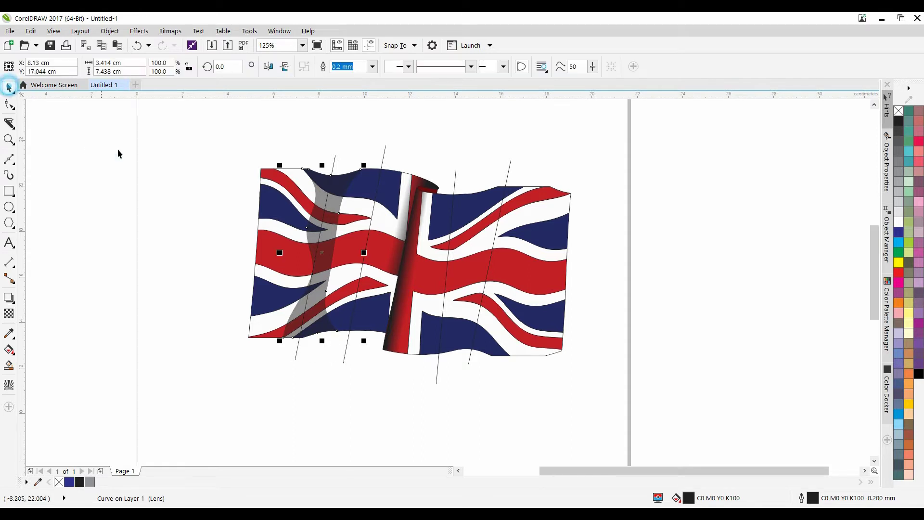
pyautogui.click(117, 149)
# Start a Bézier outline on the top edge between the two right slanted lines, run it straight down and trace the wavy bottom edge
pyautogui.scroll(-3, 434, 251)
pyautogui.scroll(3, 439, 252)
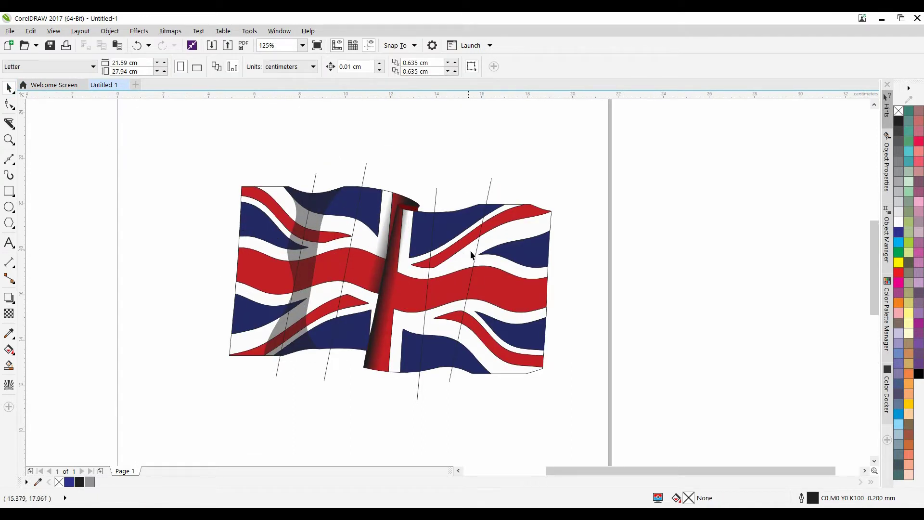
pyautogui.click(9, 161)
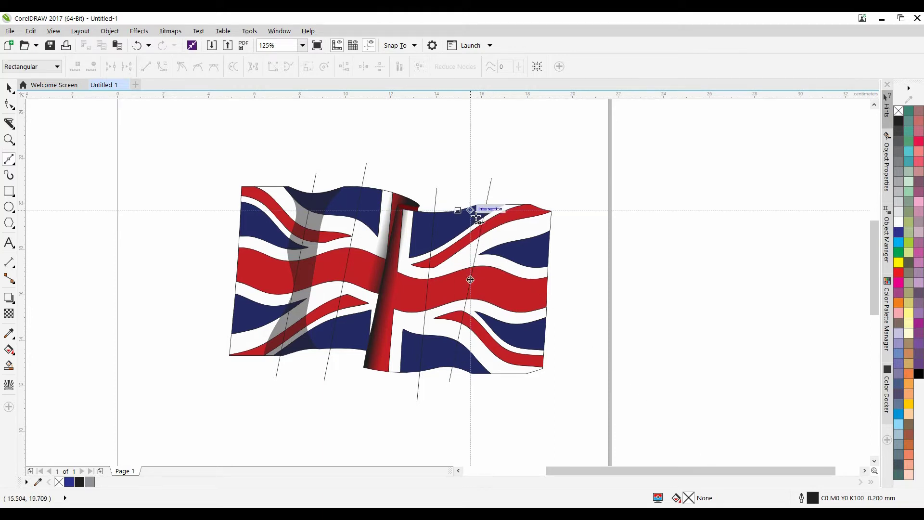
pyautogui.click(461, 215)
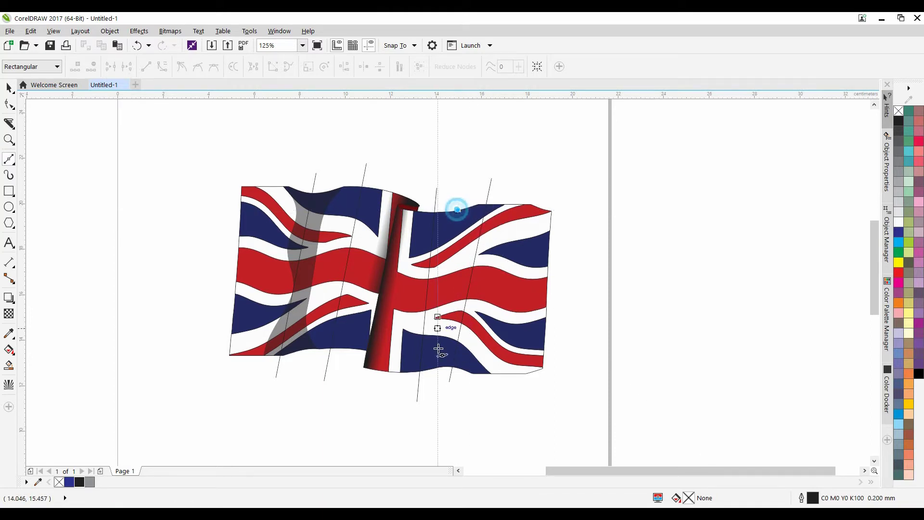
pyautogui.click(443, 368)
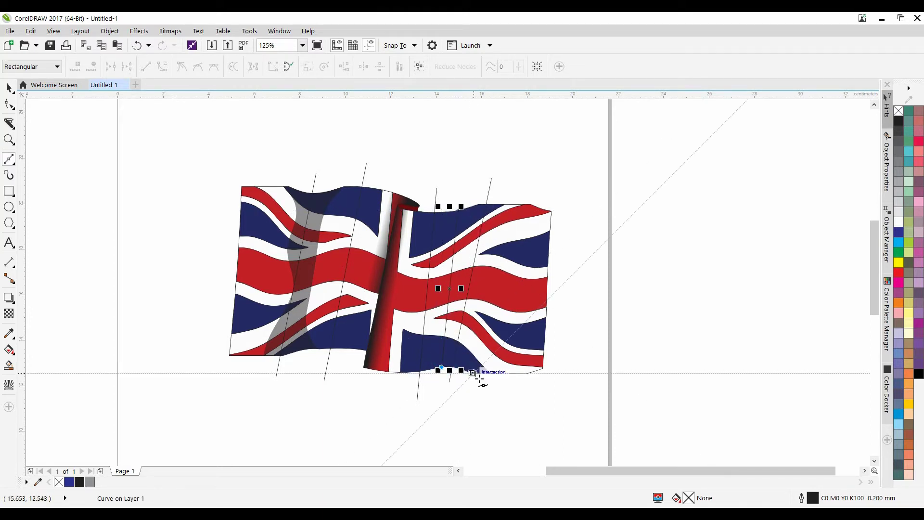
pyautogui.scroll(3, 478, 373)
pyautogui.moveTo(467, 372); pyautogui.dragTo(535, 415)
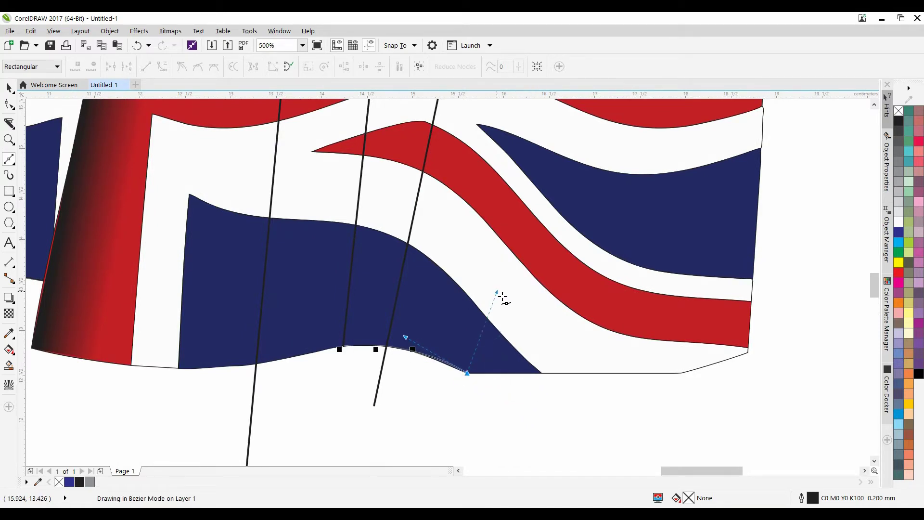
pyautogui.scroll(-3, 490, 293)
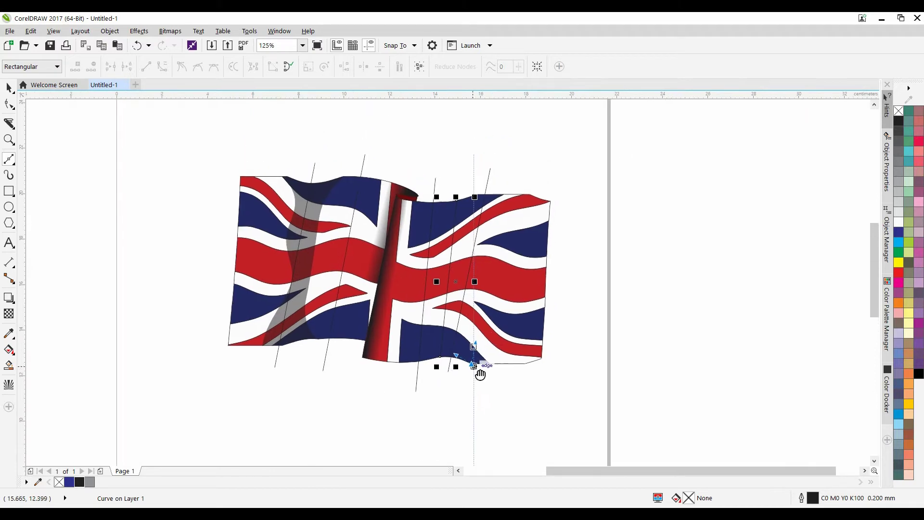
# Carry the outline up to the flag's top edge past the last slanted line and back along it to the wave crest
pyautogui.click(495, 191)
pyautogui.scroll(3, 498, 190)
pyautogui.scroll(3, 503, 195)
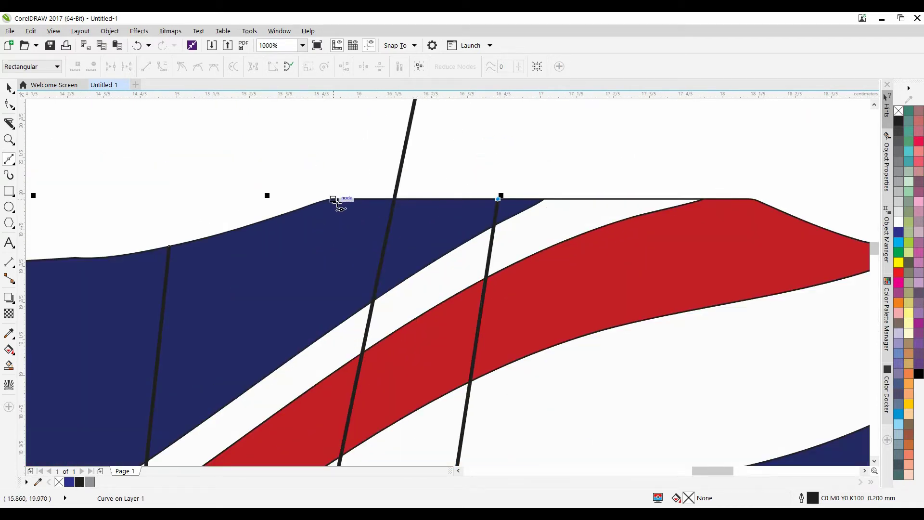
pyautogui.hscroll(-3, 406, 223)
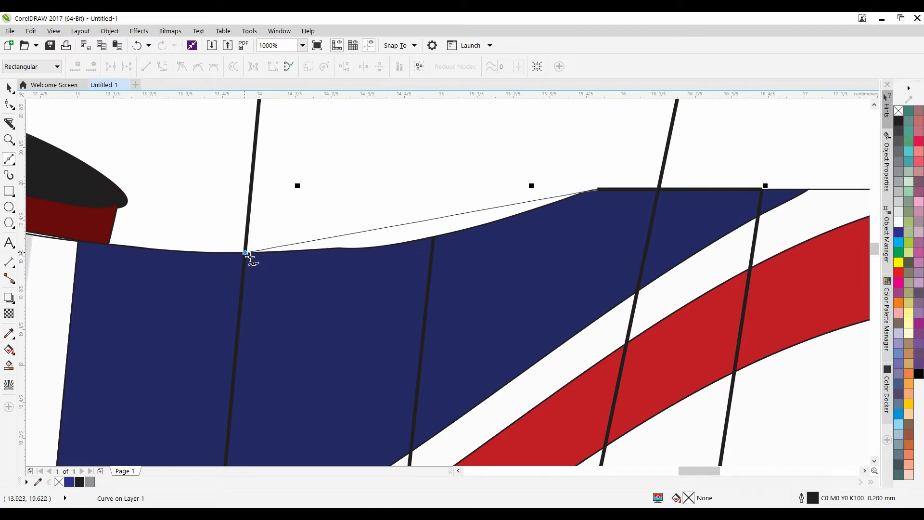
# Try to extend the outline with a curved segment along the top edge to the third slanted line
pyautogui.moveTo(246, 252); pyautogui.dragTo(168, 233)
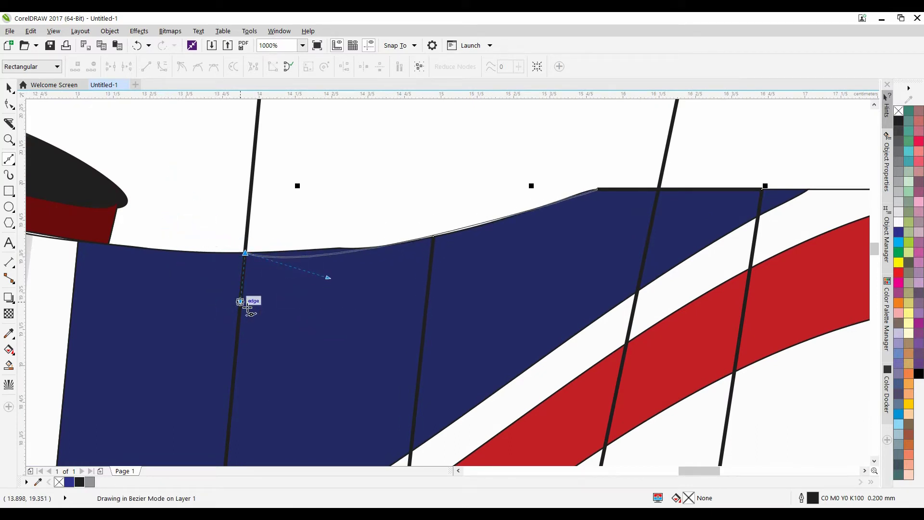
pyautogui.scroll(-4, 248, 304)
pyautogui.scroll(-2, 260, 312)
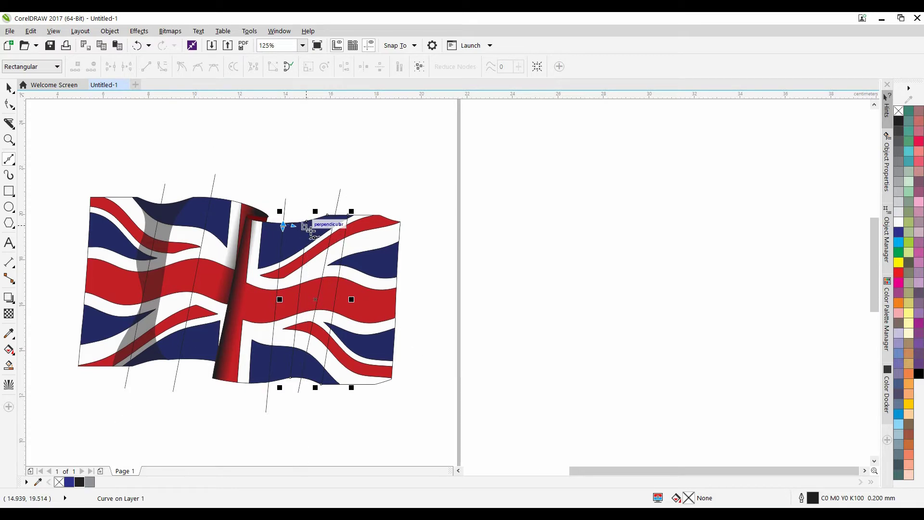
pyautogui.scroll(5, 312, 218)
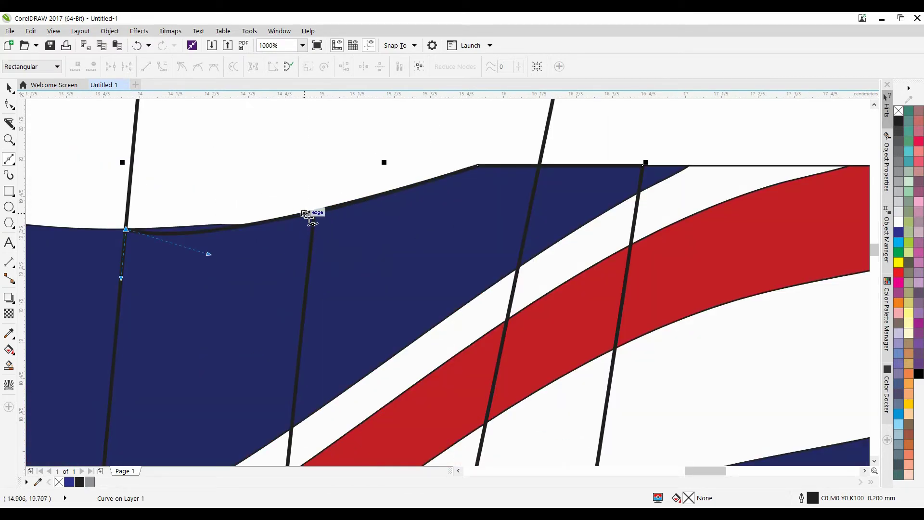
pyautogui.hotkey('ctrl', 'z')
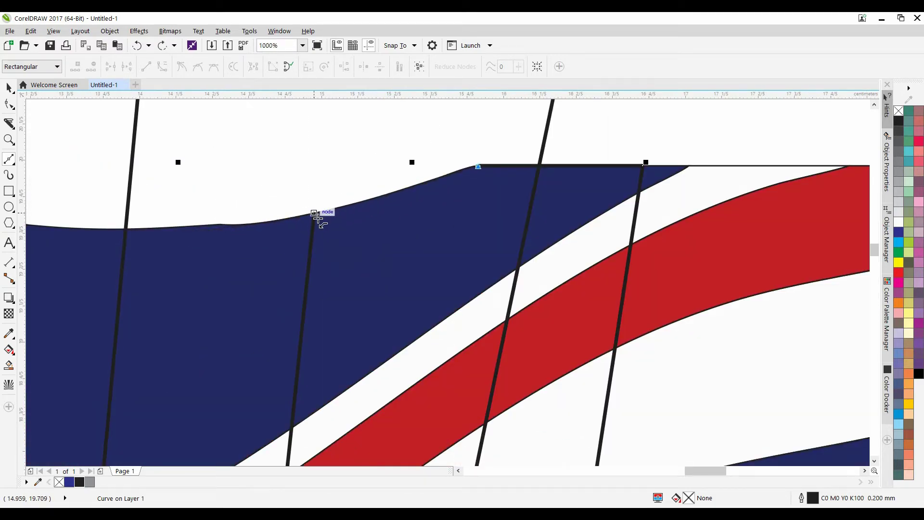
# Close the Bézier outline at its starting node on the top edge and fill the shape with black
pyautogui.click(318, 218)
pyautogui.press('space')
pyautogui.click(389, 264)
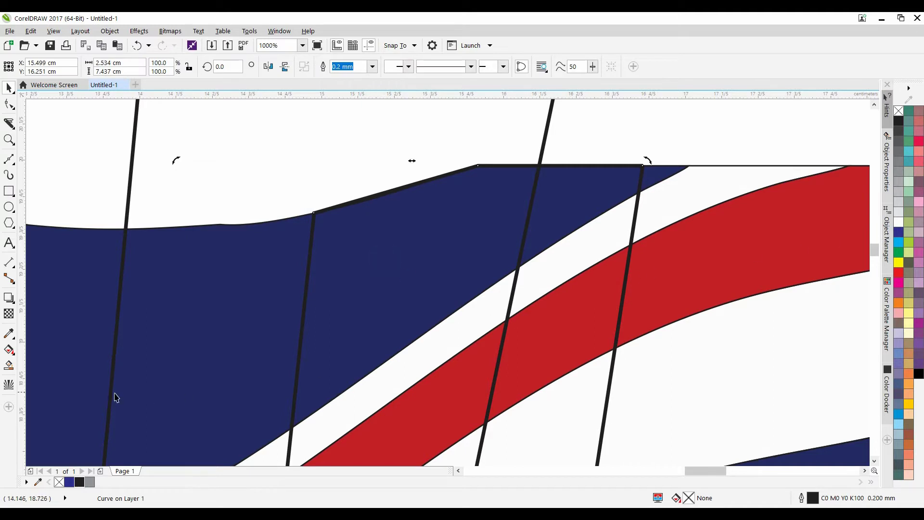
pyautogui.click(80, 482)
# Try to make the new black band transparent with Normal merge mode and a value of 50
pyautogui.scroll(-4, 295, 371)
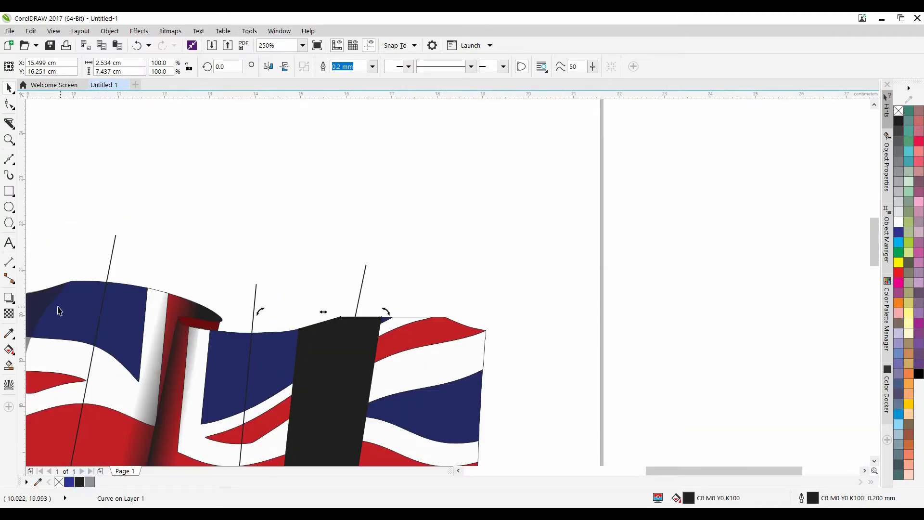
pyautogui.click(9, 313)
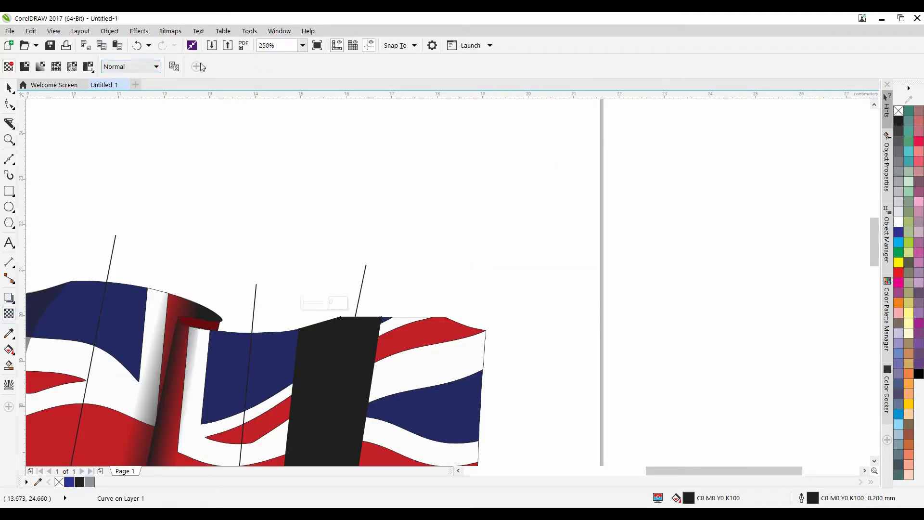
pyautogui.click(120, 67)
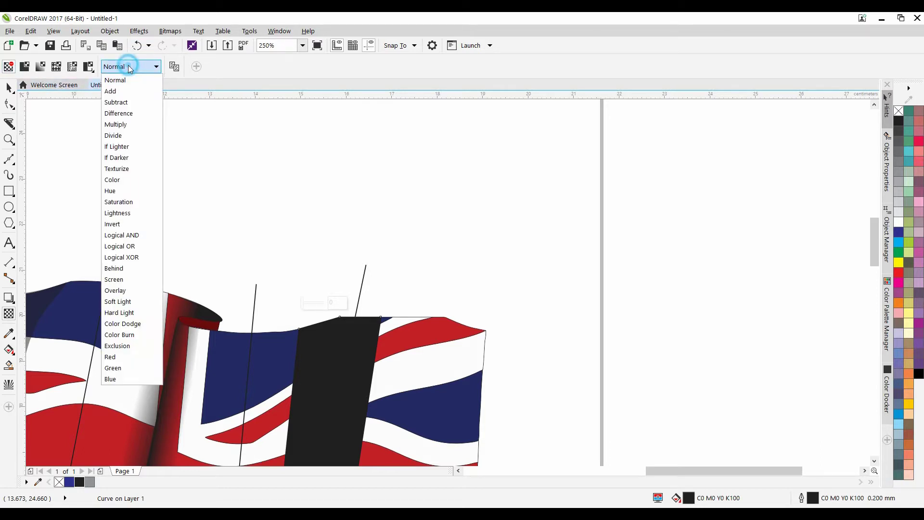
pyautogui.click(120, 78)
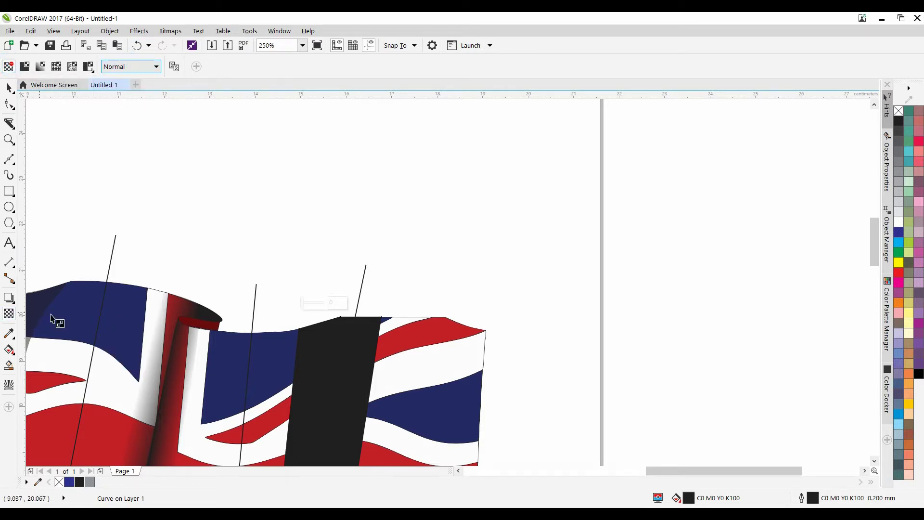
pyautogui.scroll(2, 420, 223)
pyautogui.click(361, 213)
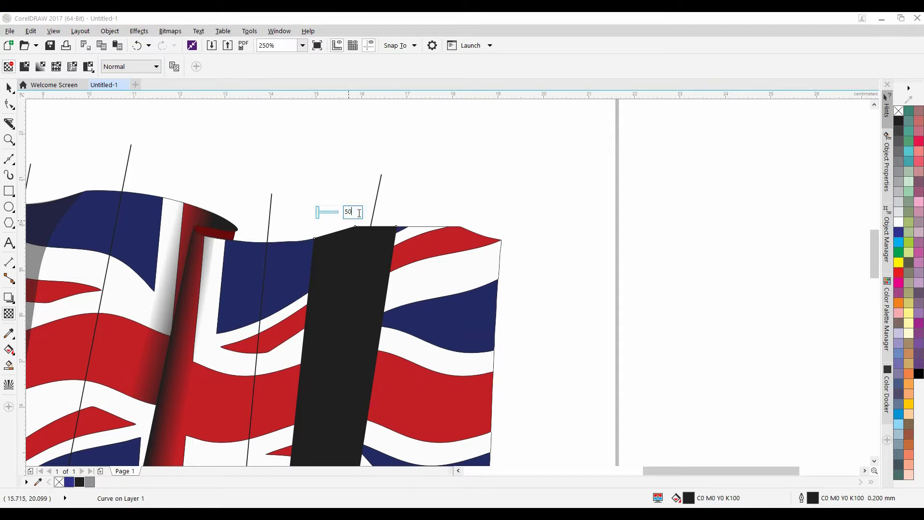
pyautogui.click(349, 305)
pyautogui.press('space')
pyautogui.scroll(-3, 361, 270)
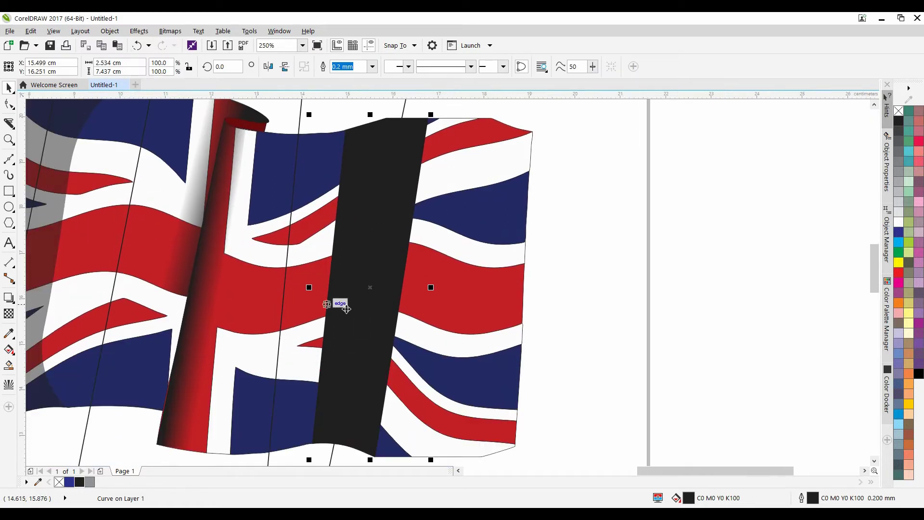
# Apply a uniform transparency of 50 to the black band on the flag's right half
pyautogui.click(9, 314)
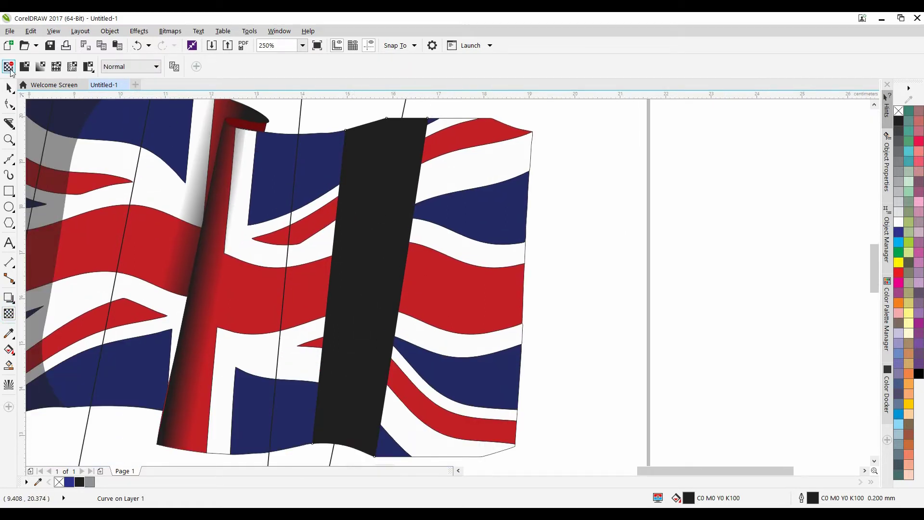
pyautogui.click(25, 66)
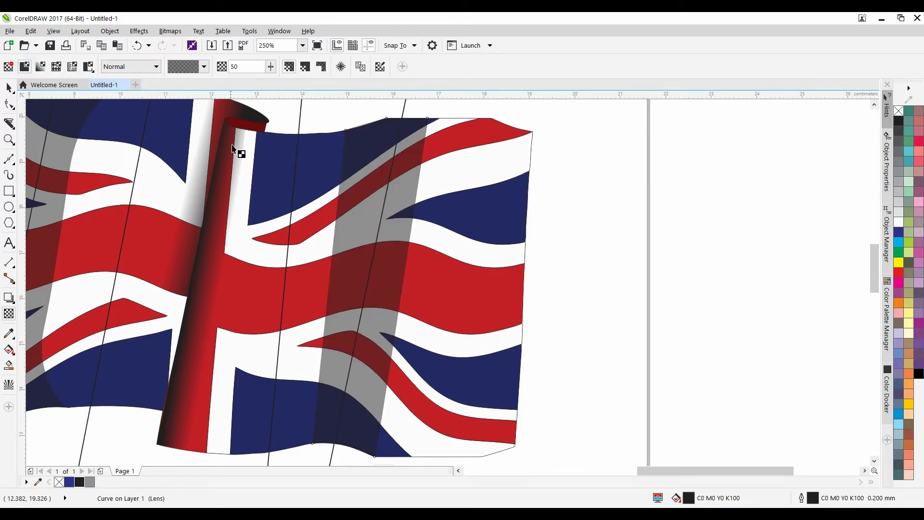
pyautogui.scroll(-2, 608, 260)
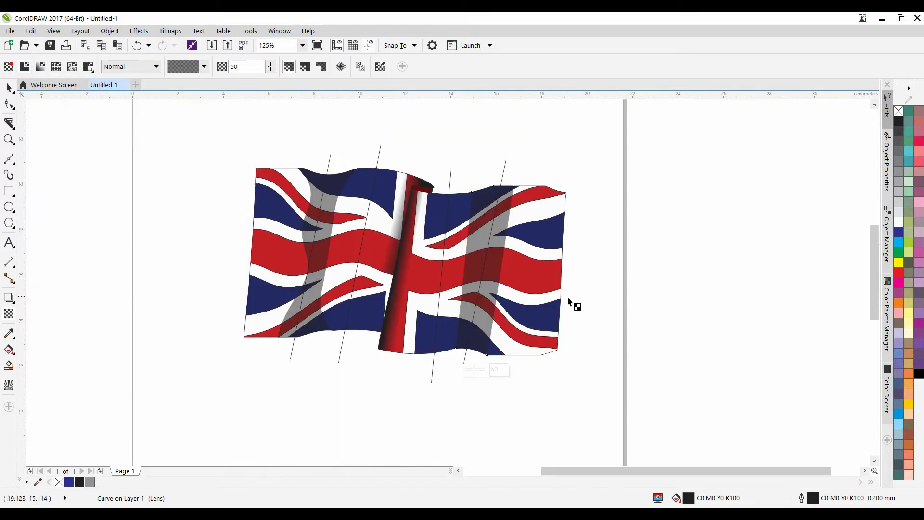
# Add a node halfway down the left edge of the transparent band on the flag's right half and shift it inward
pyautogui.click(9, 104)
pyautogui.scroll(2, 472, 248)
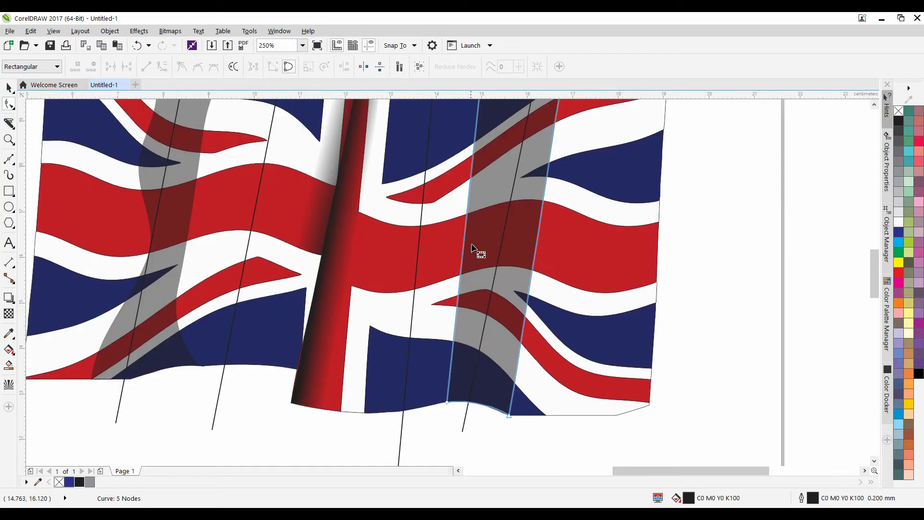
pyautogui.scroll(-2, 476, 247)
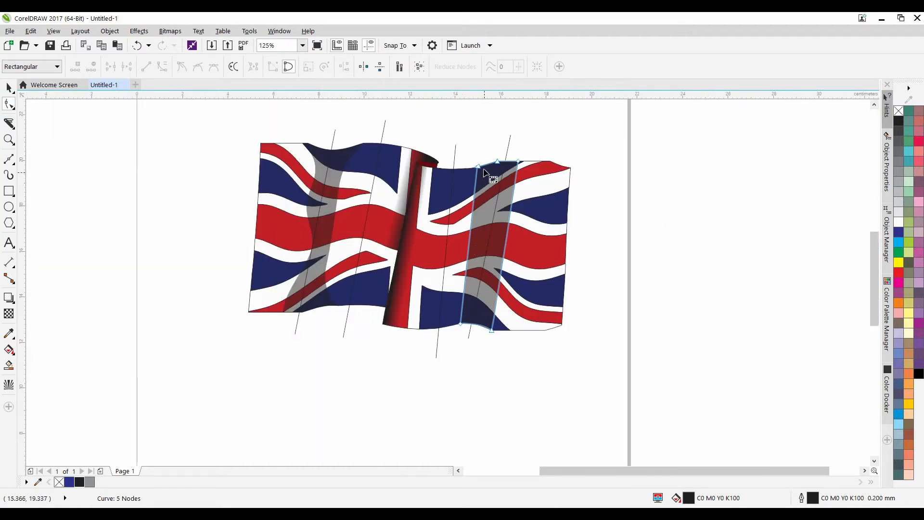
pyautogui.moveTo(462, 279); pyautogui.dragTo(463, 269)
pyautogui.moveTo(466, 230); pyautogui.dragTo(530, 356)
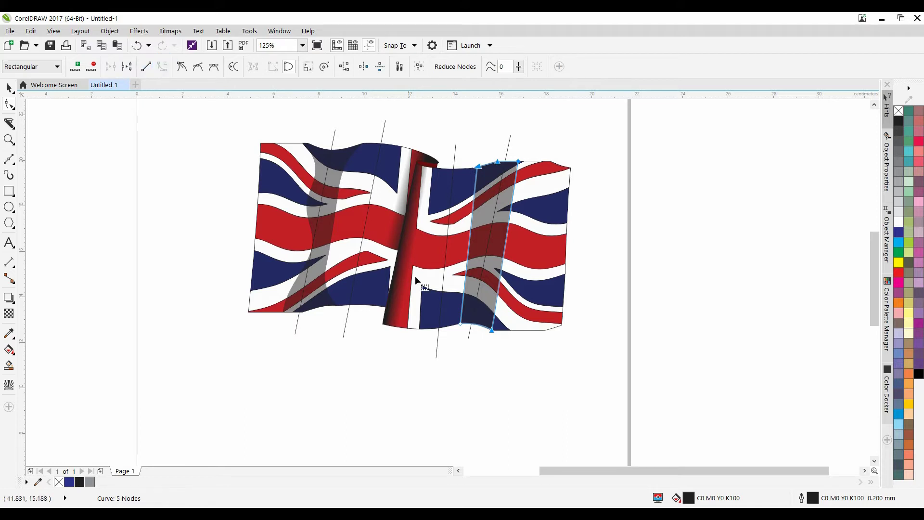
pyautogui.click(437, 347)
pyautogui.click(469, 255)
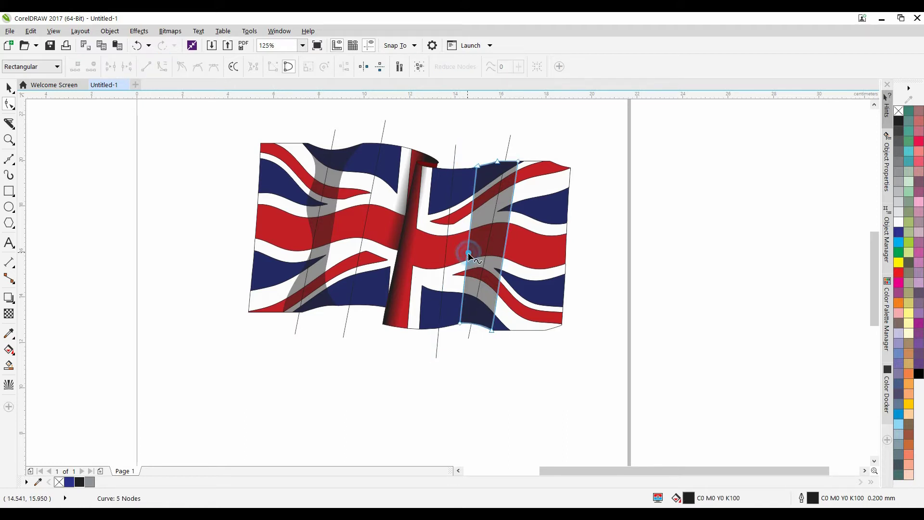
pyautogui.doubleClick(469, 252)
pyautogui.moveTo(470, 252); pyautogui.dragTo(481, 250)
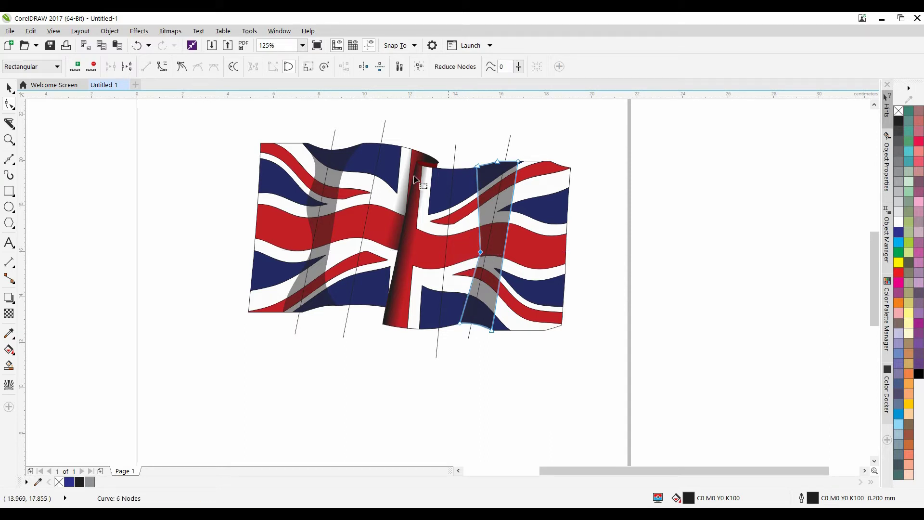
# Convert the left-edge segment above the new node to a curve and bend its upper part outward
pyautogui.click(162, 66)
pyautogui.moveTo(483, 224); pyautogui.dragTo(490, 230)
pyautogui.click(477, 199)
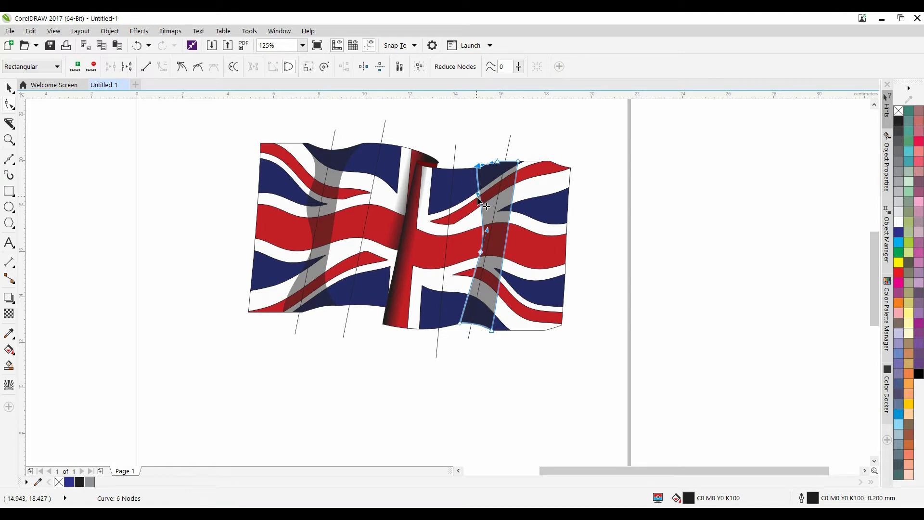
pyautogui.moveTo(479, 199); pyautogui.dragTo(469, 222)
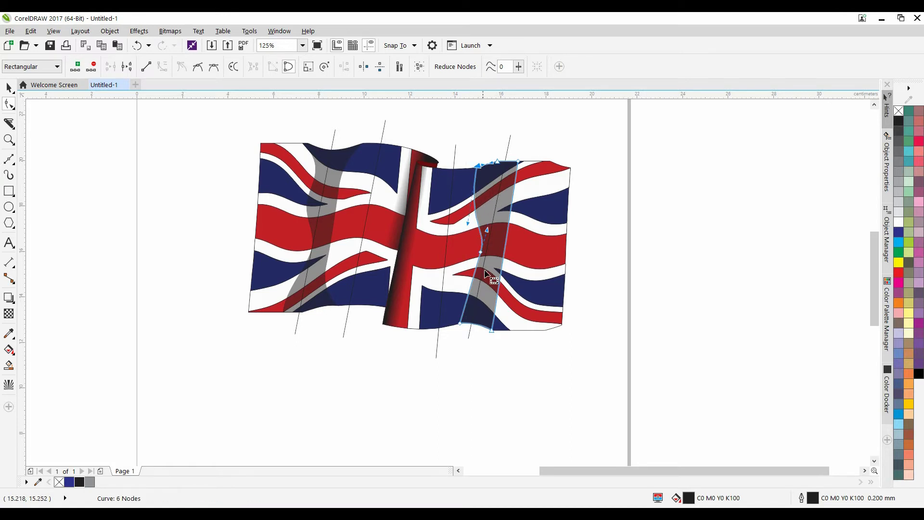
# Make the band's bottom-left corner node a cusp and adjust its handle so the corner stays sharp
pyautogui.click(460, 324)
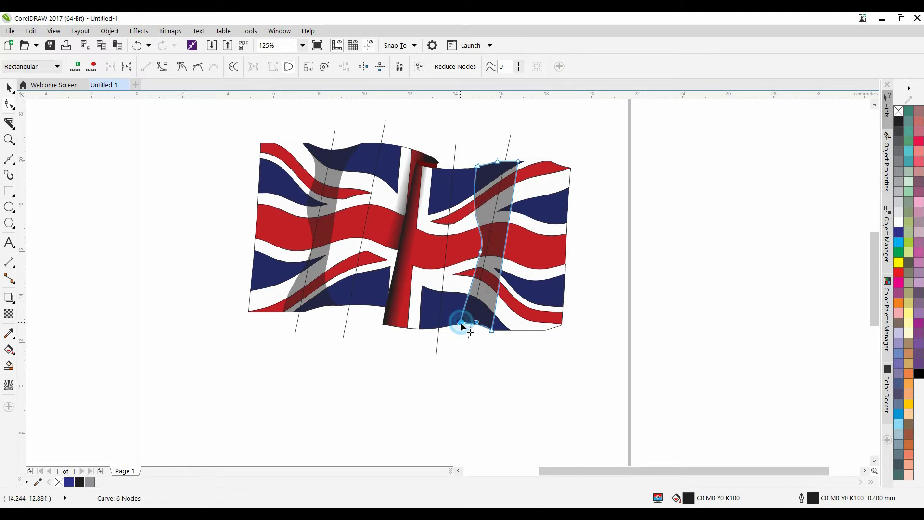
pyautogui.scroll(2, 462, 325)
pyautogui.moveTo(463, 342)
pyautogui.mouseDown()
pyautogui.moveTo(478, 345)
pyautogui.moveTo(461, 340)
pyautogui.mouseUp()
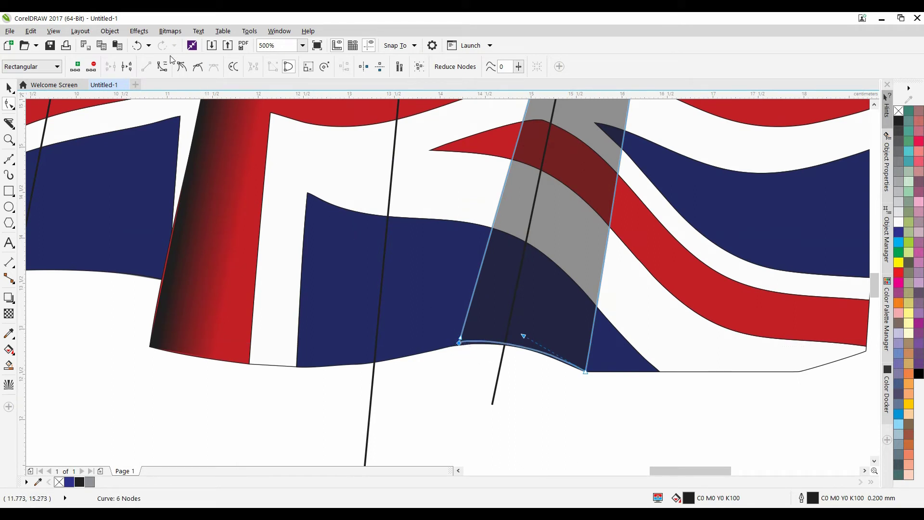
pyautogui.click(182, 66)
pyautogui.moveTo(461, 340)
pyautogui.mouseDown()
pyautogui.moveTo(444, 316)
pyautogui.moveTo(474, 324)
pyautogui.moveTo(456, 340)
pyautogui.mouseUp()
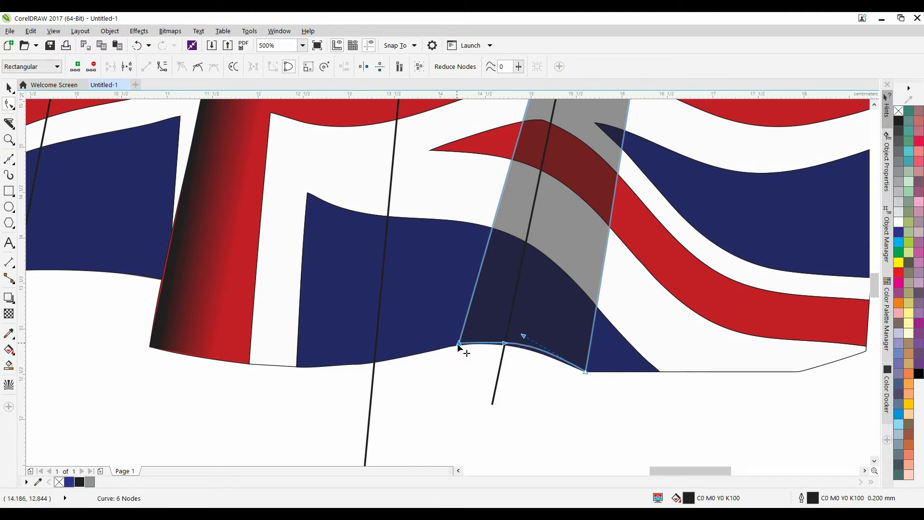
# Add a node low on the band's left edge, shift it inward with a curved segment above it, and smooth it
pyautogui.doubleClick(483, 260)
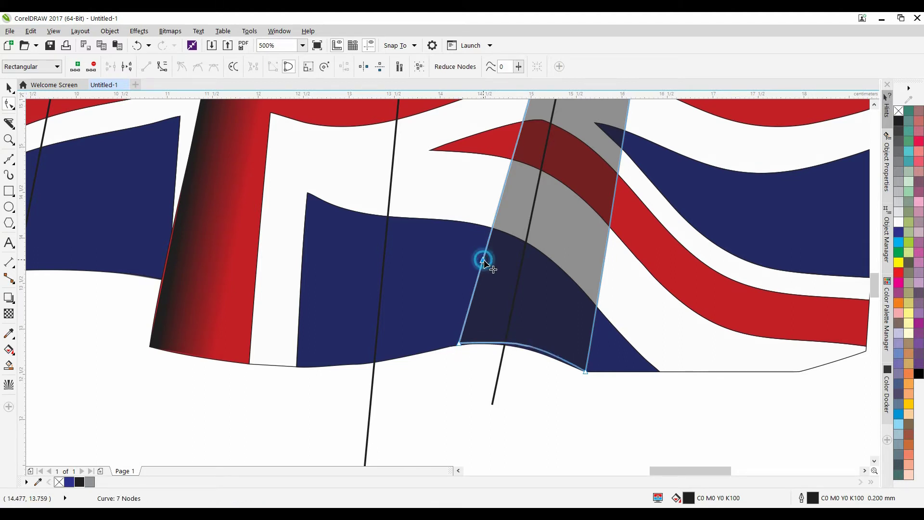
pyautogui.moveTo(483, 260)
pyautogui.mouseDown()
pyautogui.moveTo(470, 260)
pyautogui.moveTo(481, 268)
pyautogui.mouseUp()
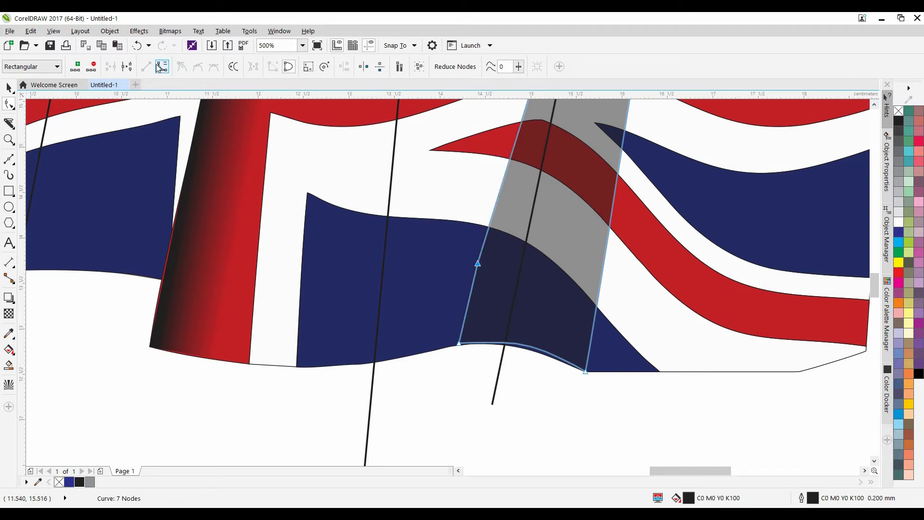
pyautogui.moveTo(497, 195); pyautogui.dragTo(497, 288)
pyautogui.click(198, 67)
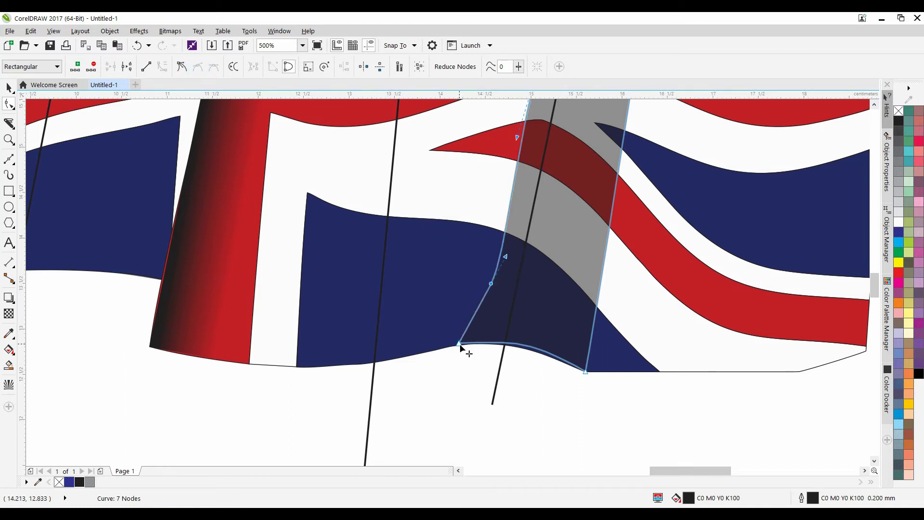
# Convert the lowest segment of the band's left edge to a curve and bend it outward toward the bottom corner
pyautogui.click(459, 344)
pyautogui.click(162, 67)
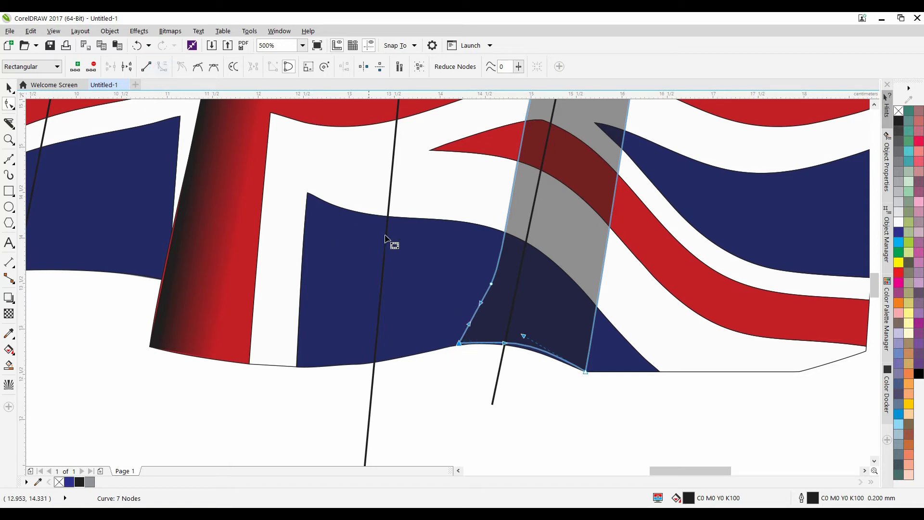
pyautogui.moveTo(483, 309); pyautogui.dragTo(464, 313)
pyautogui.scroll(-4, 506, 279)
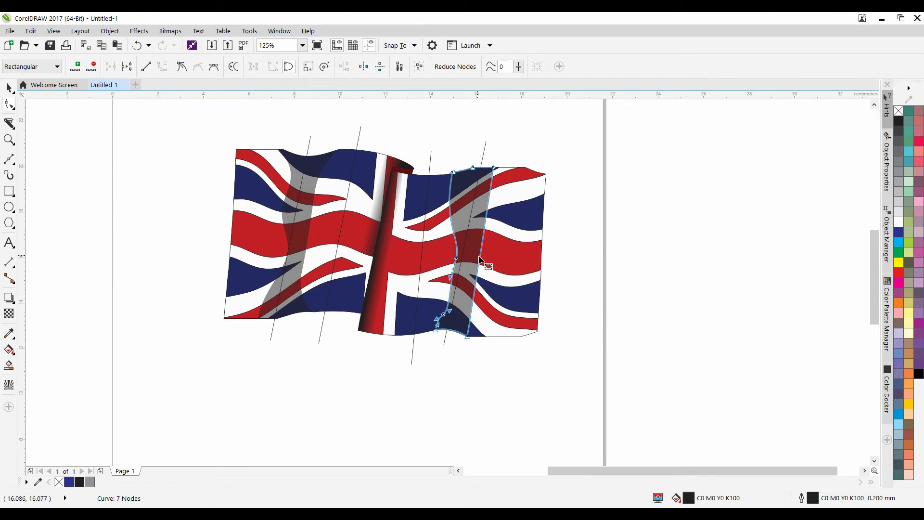
# Add nodes to the band's right edge and bend it into a wave that follows the left edge
pyautogui.scroll(2, 491, 215)
pyautogui.moveTo(481, 262); pyautogui.dragTo(464, 267)
pyautogui.moveTo(480, 320); pyautogui.dragTo(476, 260)
pyautogui.moveTo(448, 301); pyautogui.dragTo(435, 318)
pyautogui.scroll(-2, 472, 327)
pyautogui.doubleClick(456, 326)
pyautogui.scroll(-2, 436, 317)
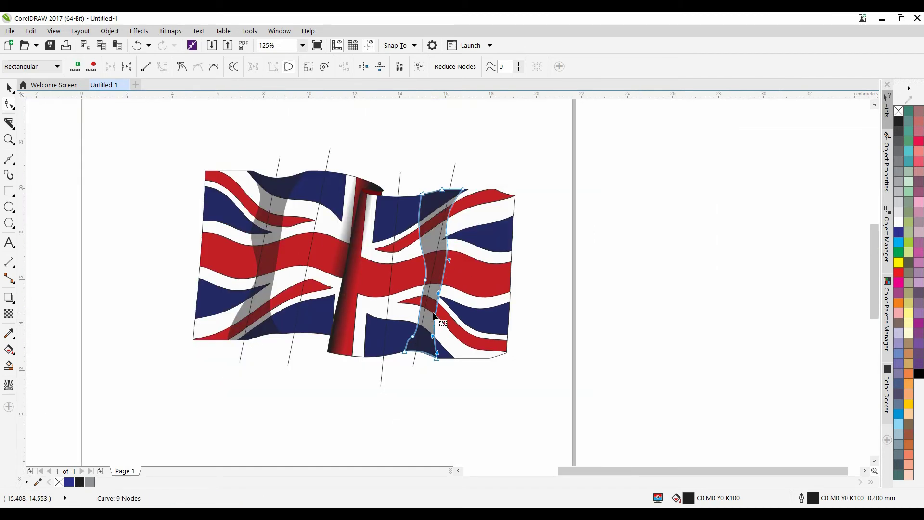
# Delete the four slanted guide lines crossing the flag
pyautogui.click(9, 87)
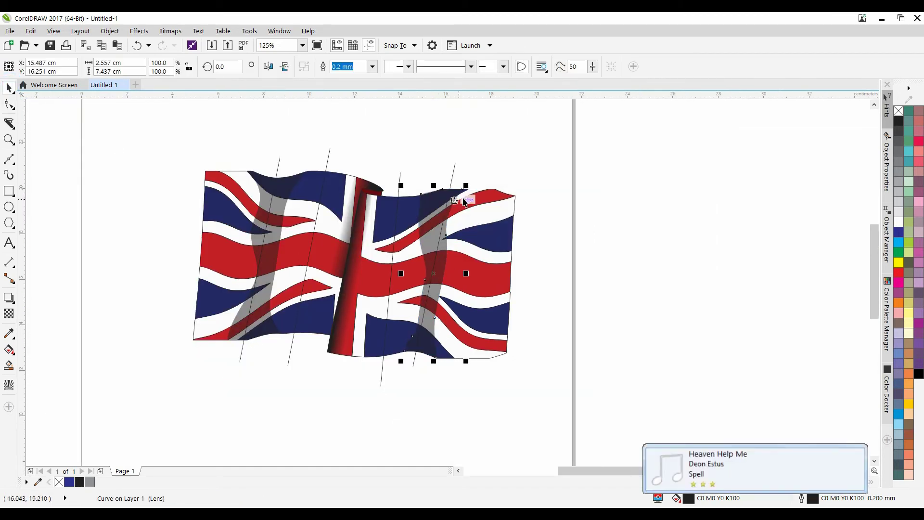
pyautogui.click(553, 245)
pyautogui.click(330, 154)
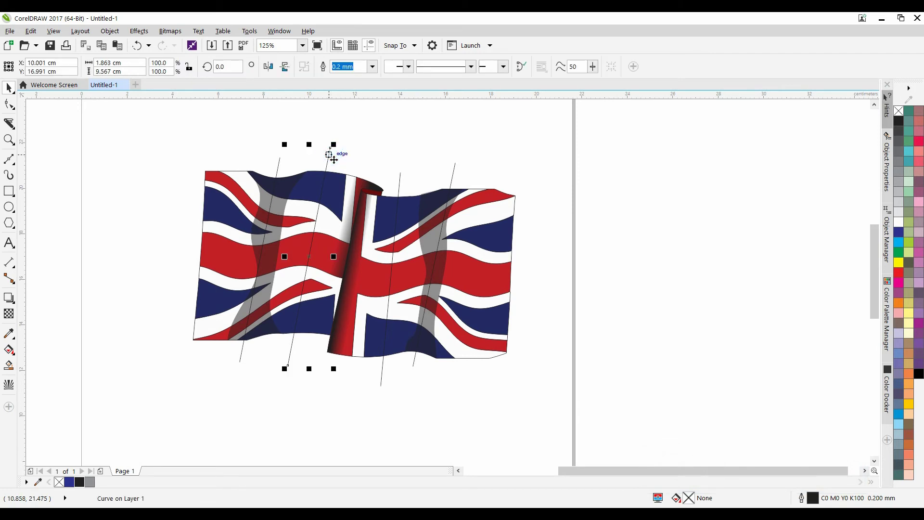
pyautogui.click(315, 165)
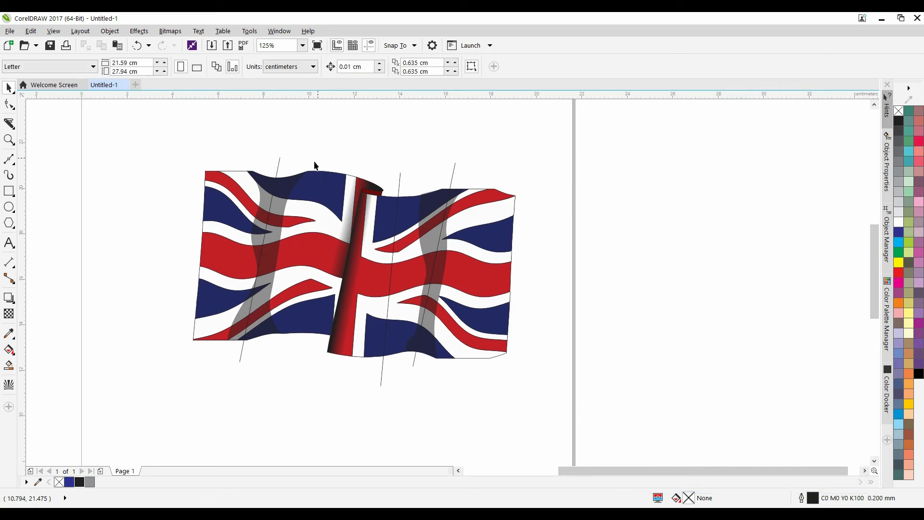
pyautogui.click(281, 167)
pyautogui.press('Delete')
pyautogui.click(399, 175)
pyautogui.press('Delete')
pyautogui.click(453, 171)
pyautogui.press('Delete')
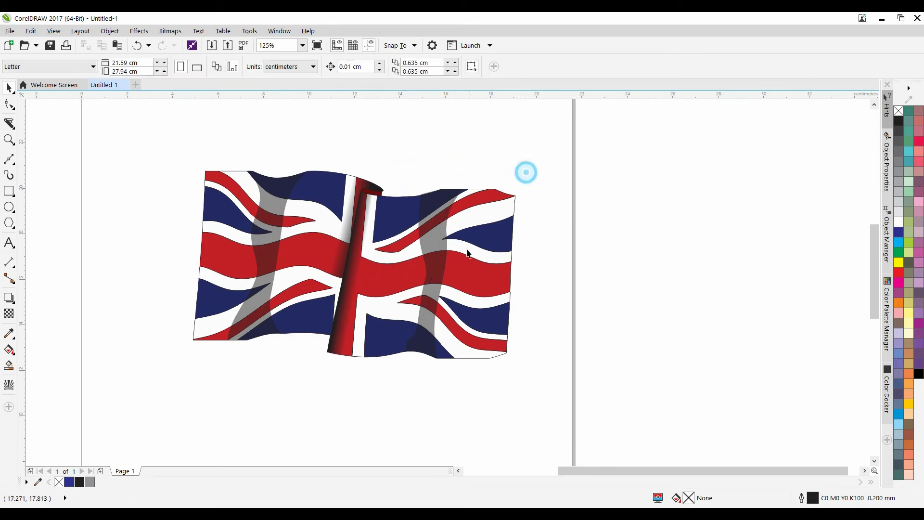
# Select all the flag's objects and remove their outlines
pyautogui.click(443, 255)
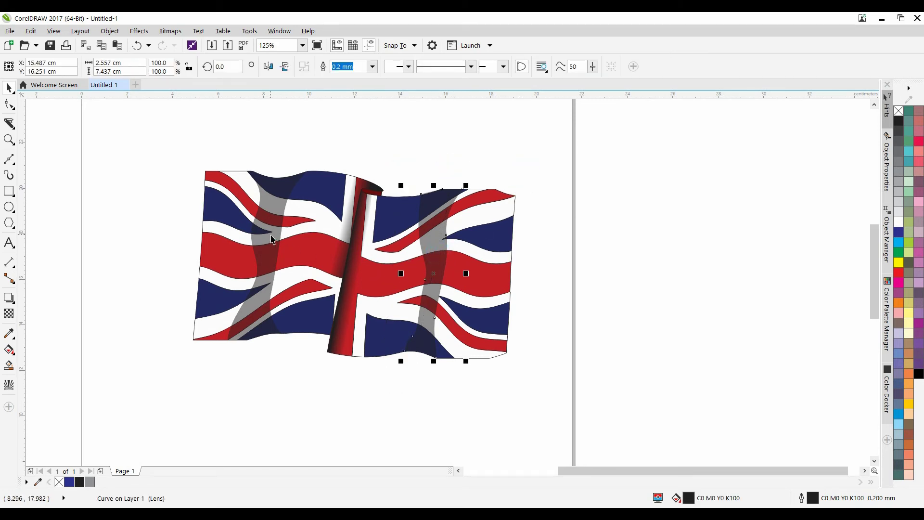
pyautogui.click(272, 239)
pyautogui.moveTo(135, 126); pyautogui.dragTo(580, 382)
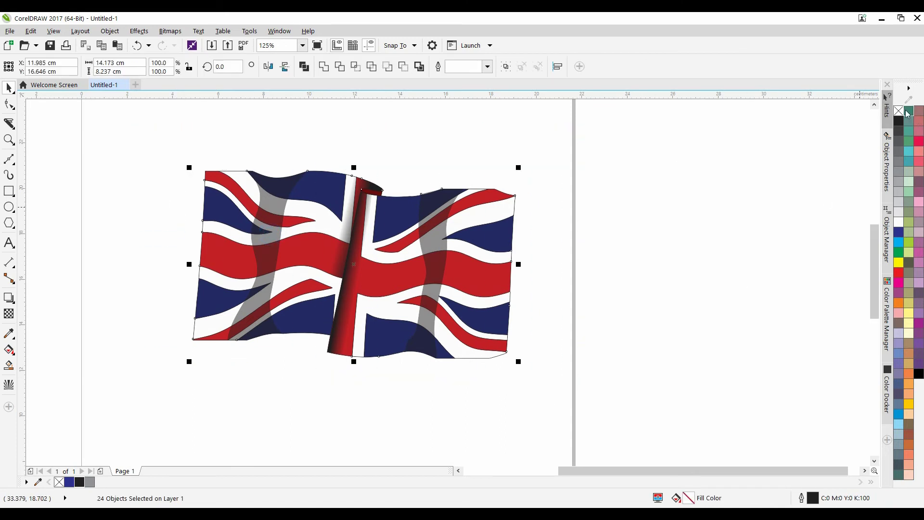
pyautogui.rightClick(899, 111)
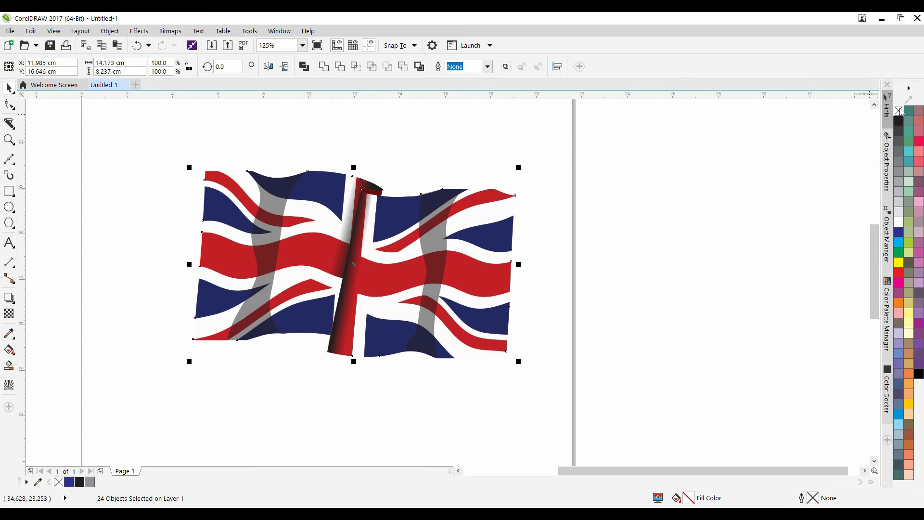
pyautogui.click(490, 406)
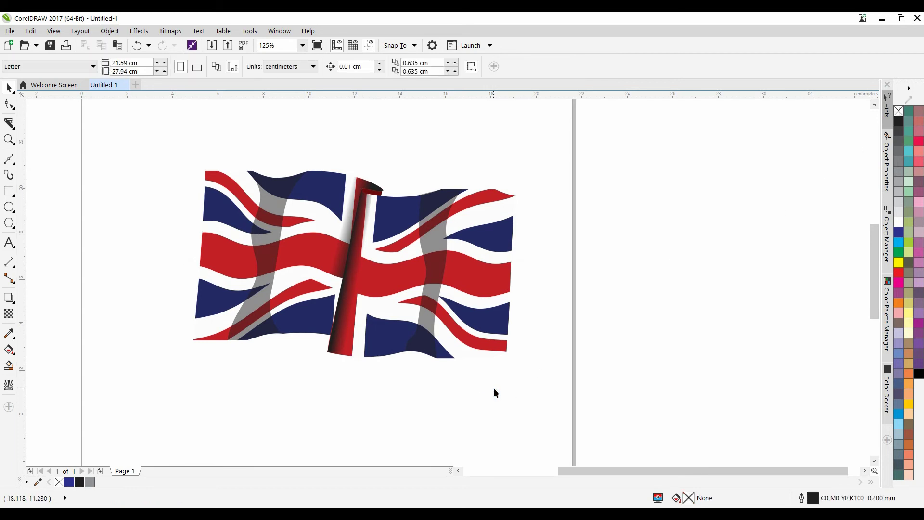
# Group all the flag's objects and move the group slightly higher on the page
pyautogui.scroll(-2, 494, 388)
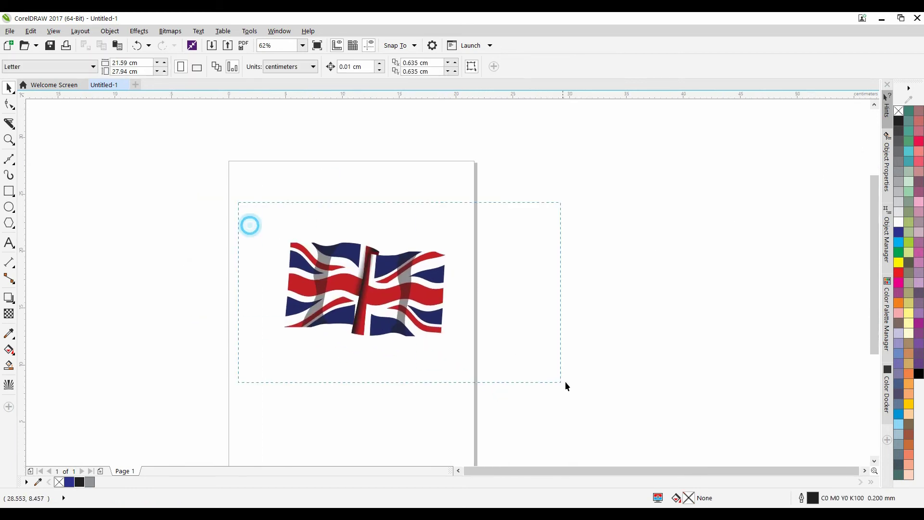
pyautogui.moveTo(566, 382); pyautogui.dragTo(561, 380)
pyautogui.hotkey('ctrl', 'g')
pyautogui.moveTo(403, 310); pyautogui.dragTo(400, 272)
pyautogui.click(359, 371)
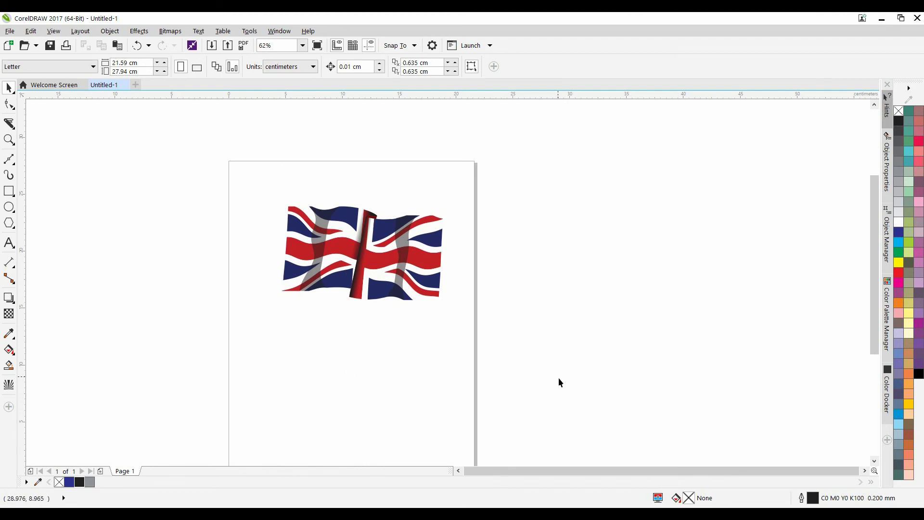
# Center the grouped flag on the page and deselect it
pyautogui.click(392, 269)
pyautogui.press('p')
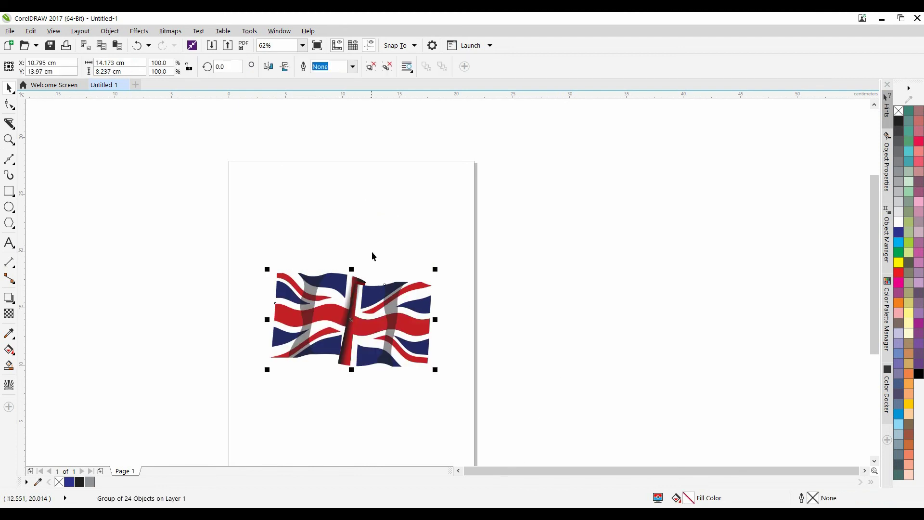
pyautogui.scroll(-2, 503, 284)
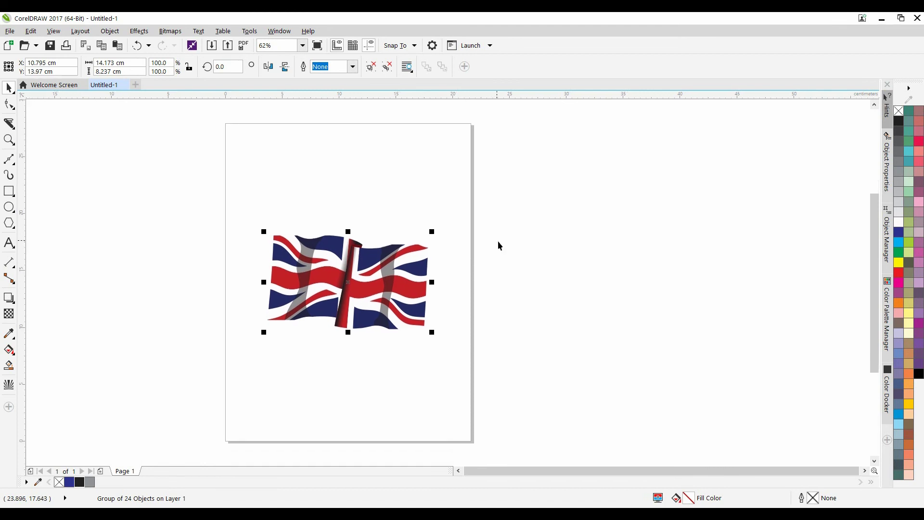
pyautogui.click(410, 385)
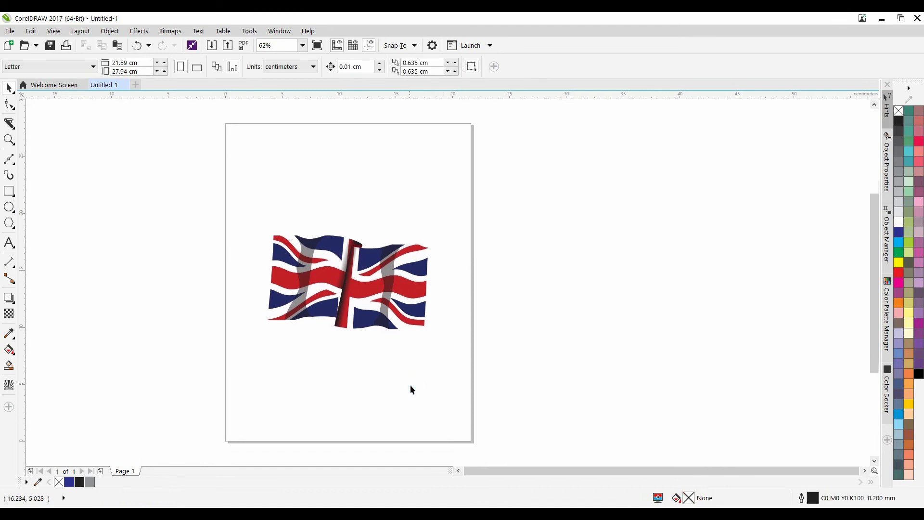